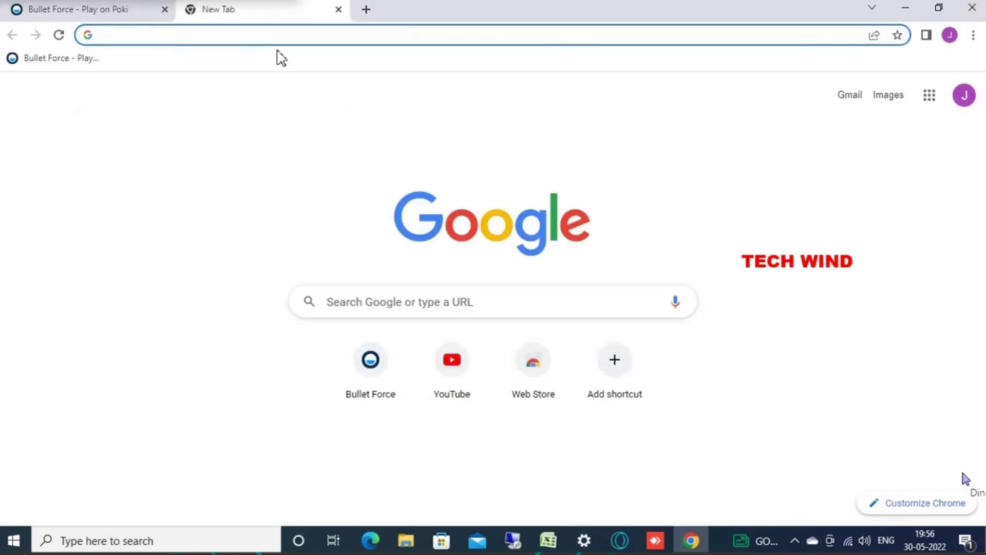
Step: Close the game tab and load the router address 192.168.18.1 in Chrome
click(164, 10)
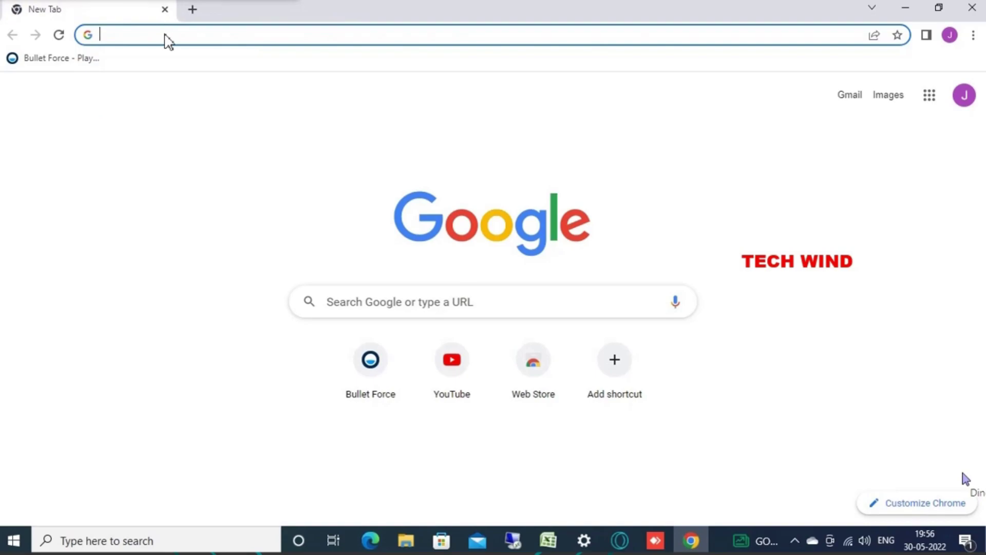
text(192)
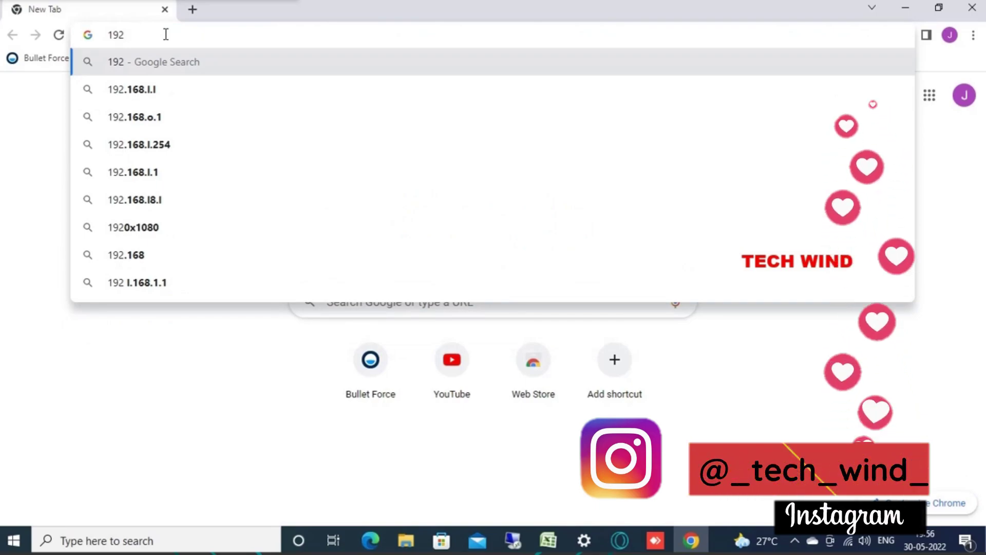
text(.)
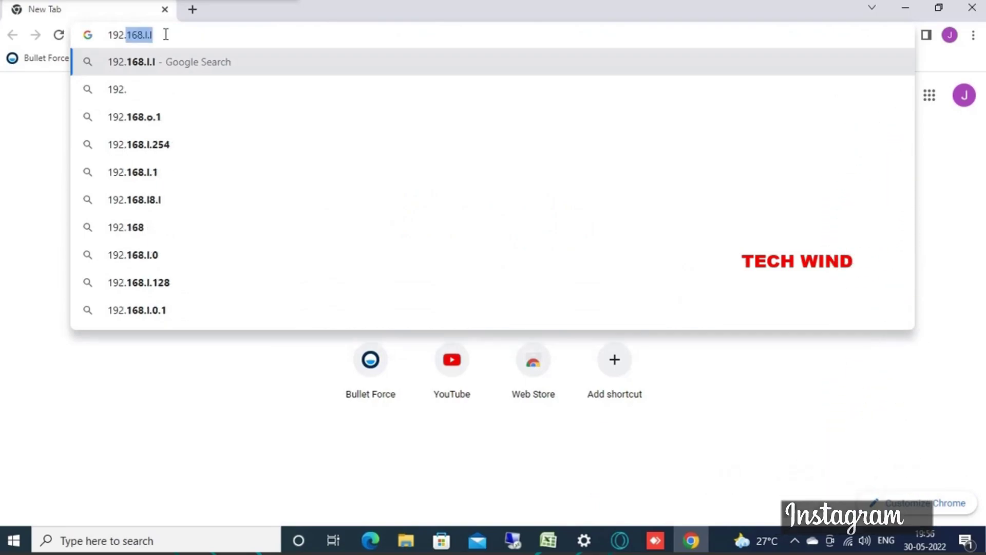
text(1)
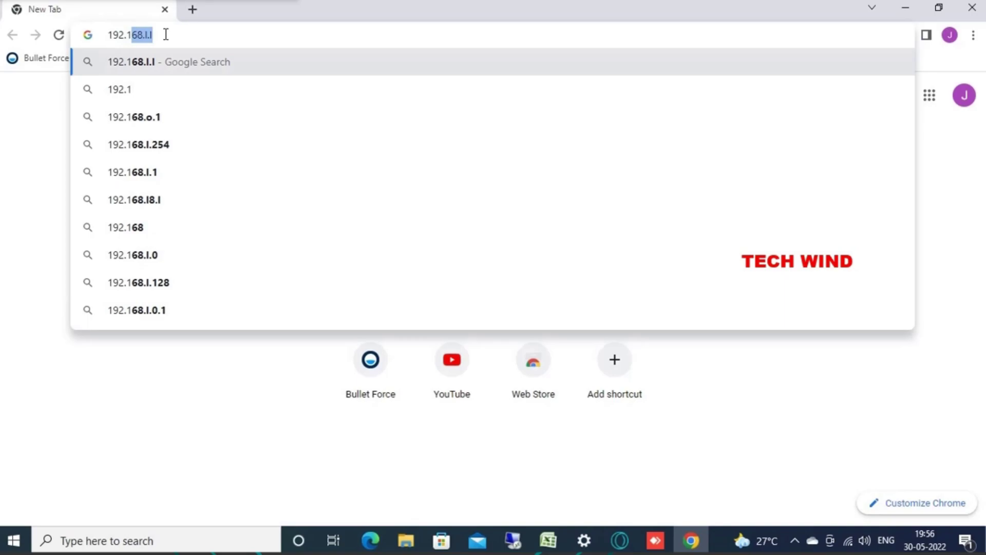
text(68.1)
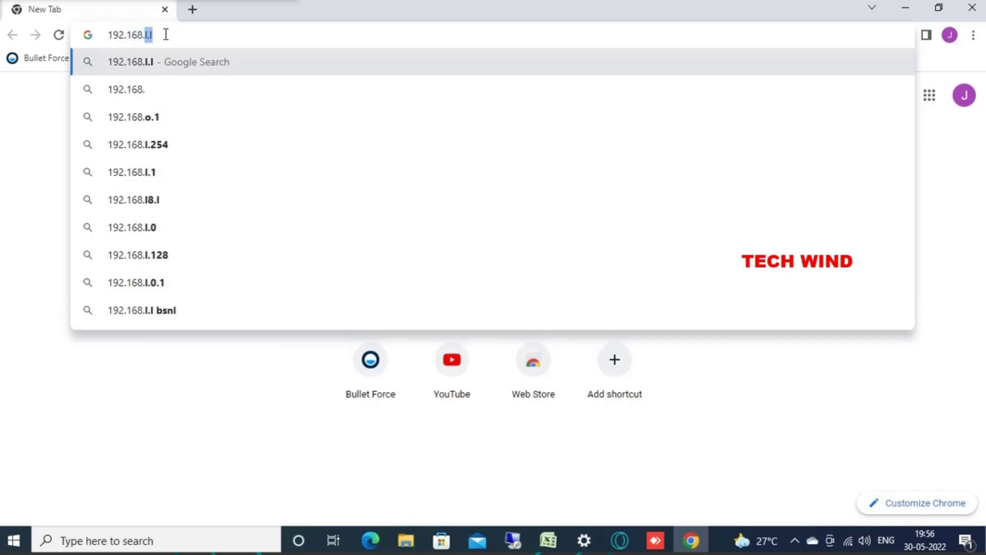
text(8.1)
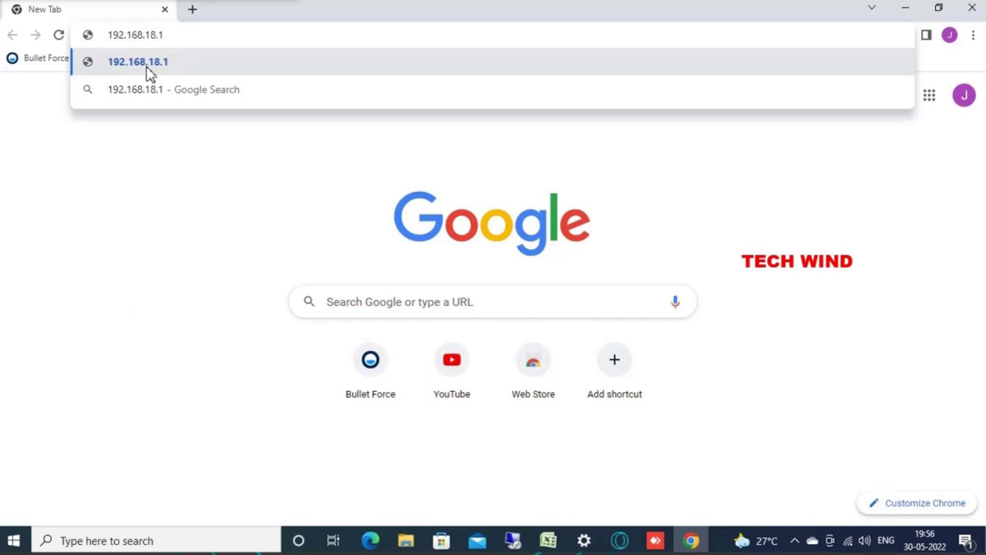
click(146, 67)
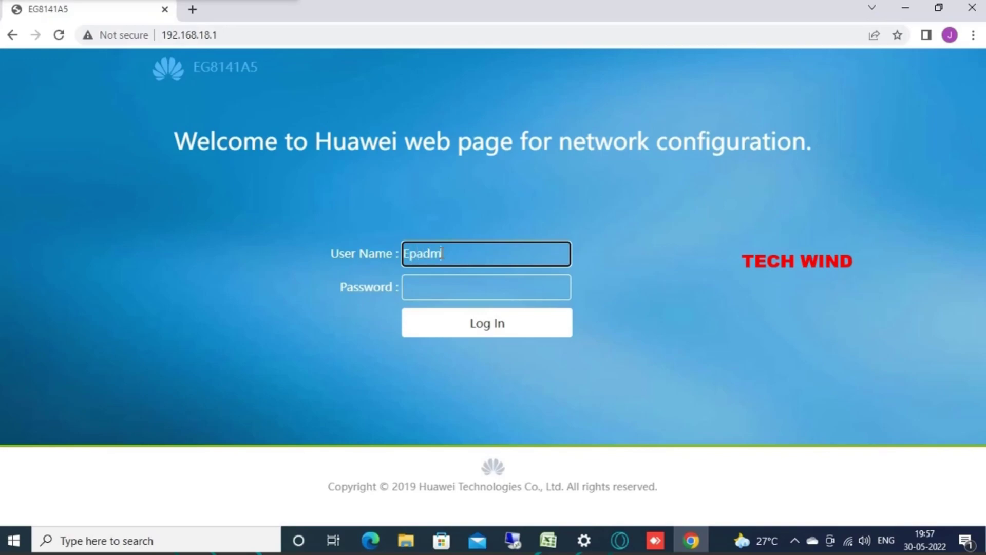
Step: Enter the admin account password and log in to the router
click(433, 286)
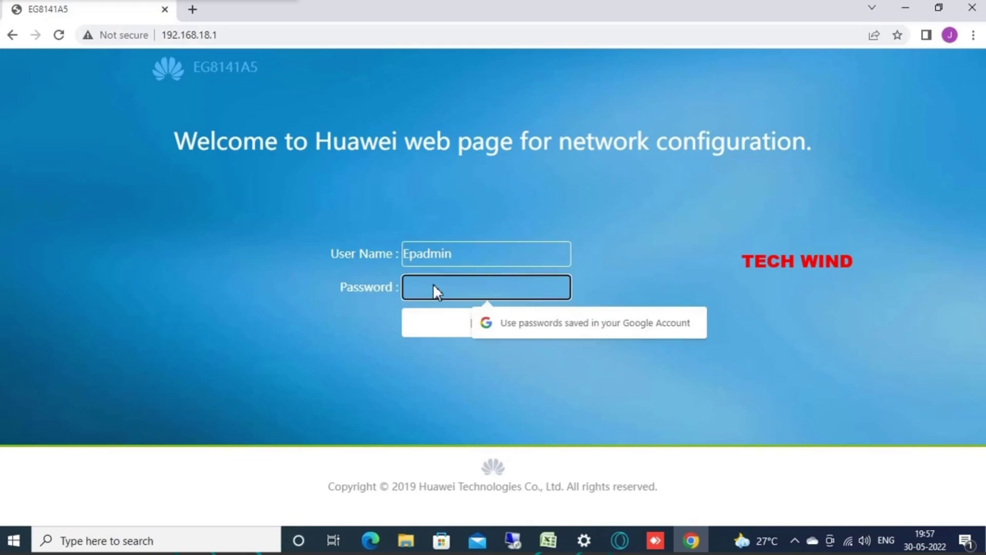
text(adm)
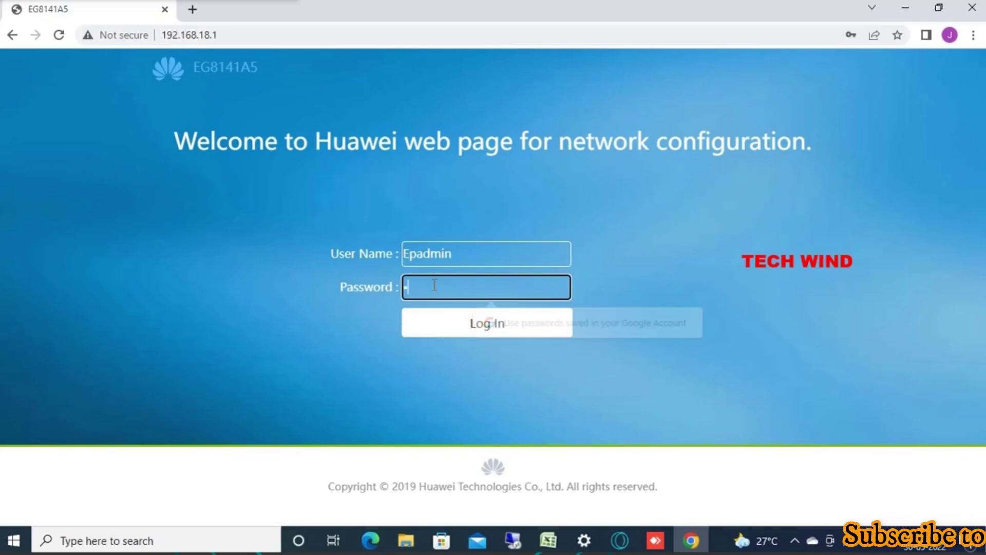
text(inE)
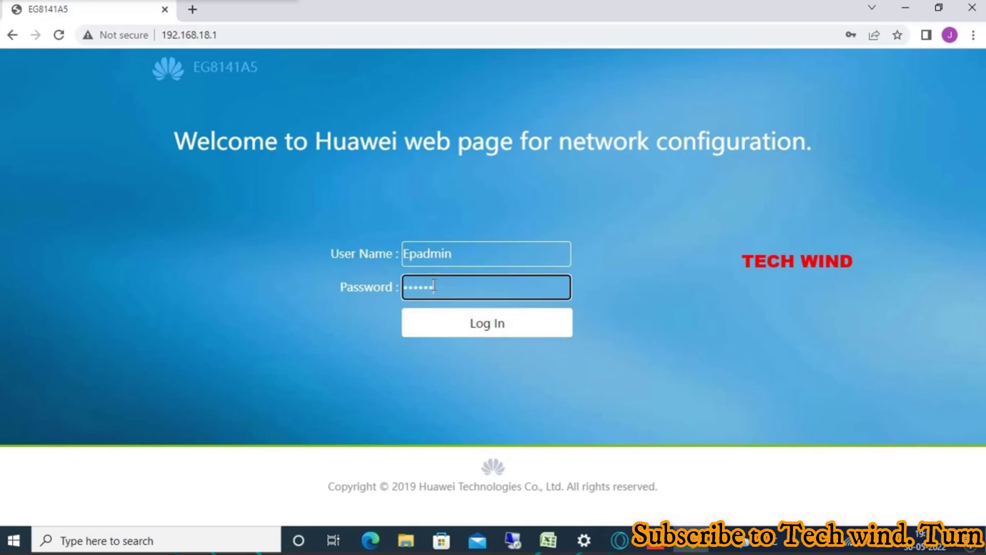
text(p)
click(471, 323)
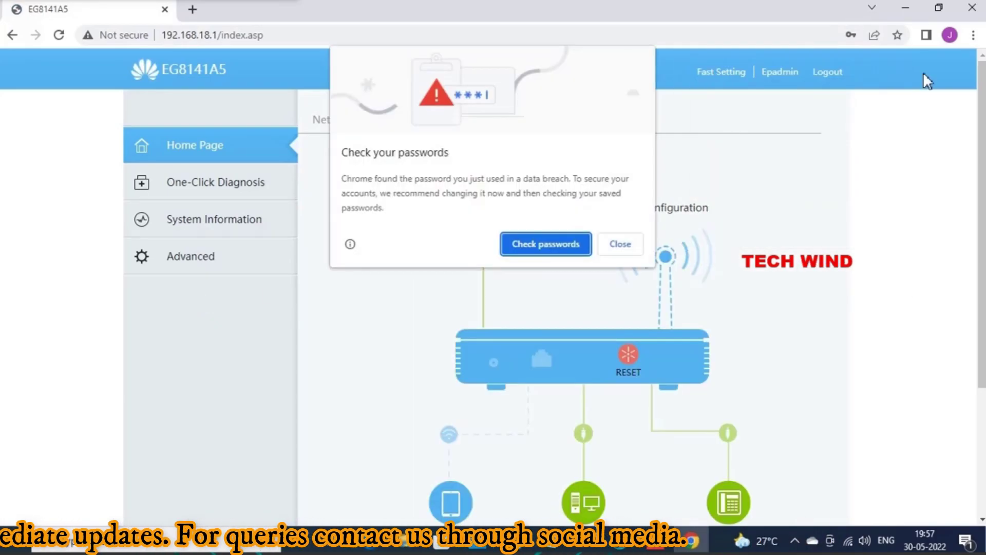
Step: Dismiss Chrome's password warning and view WAN Information under System Information
click(621, 244)
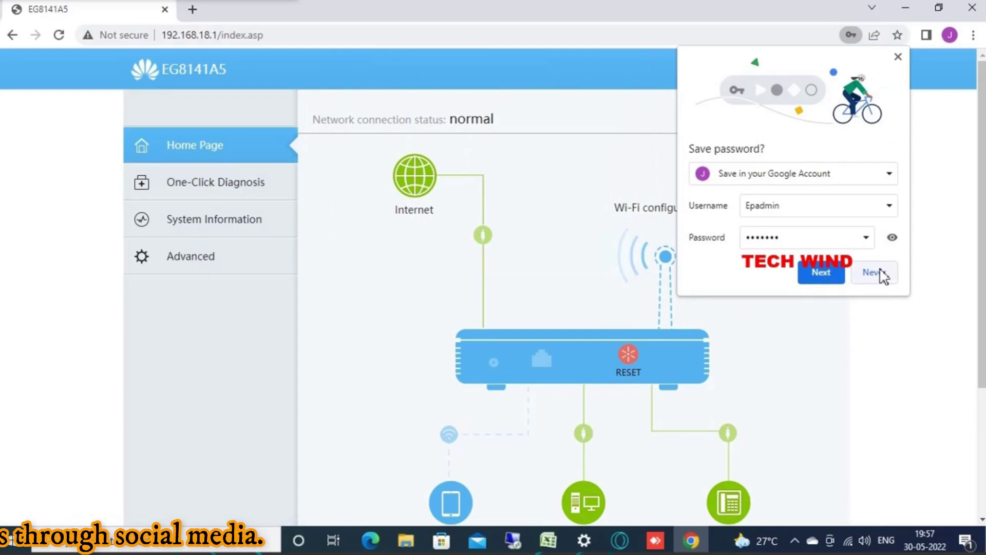
click(195, 223)
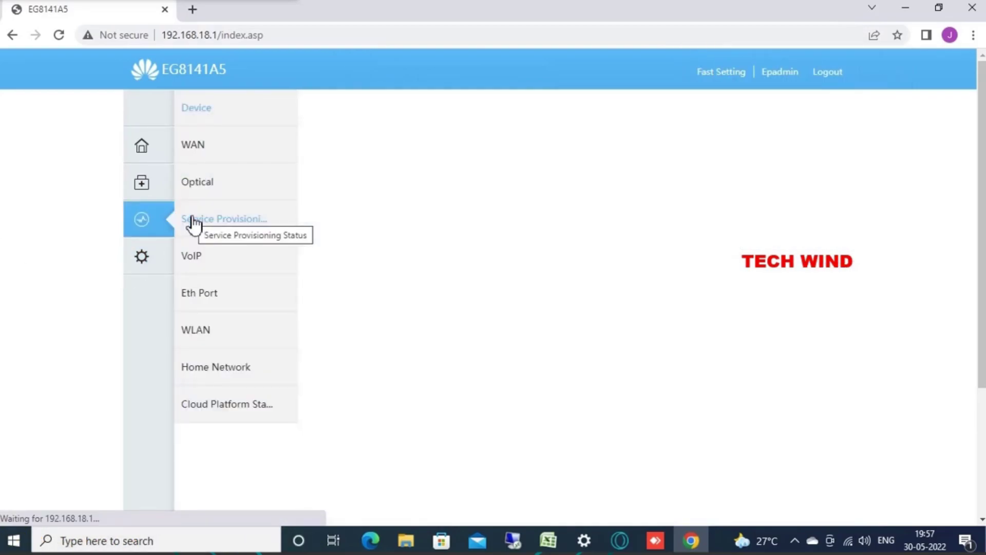
click(203, 146)
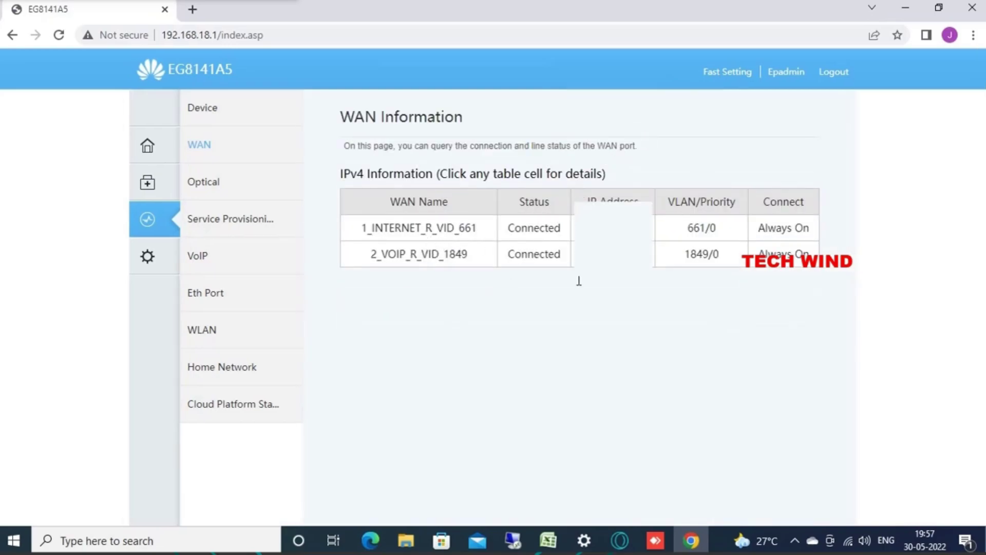
Step: In Advanced > WAN configuration, remove the 2_VOIP_R_VID_1849 connection
click(148, 265)
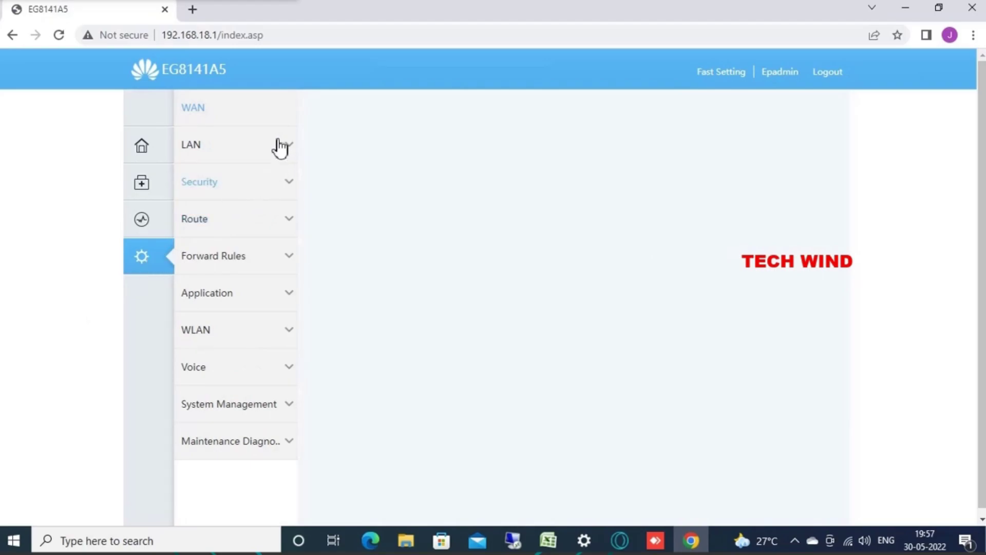
click(213, 110)
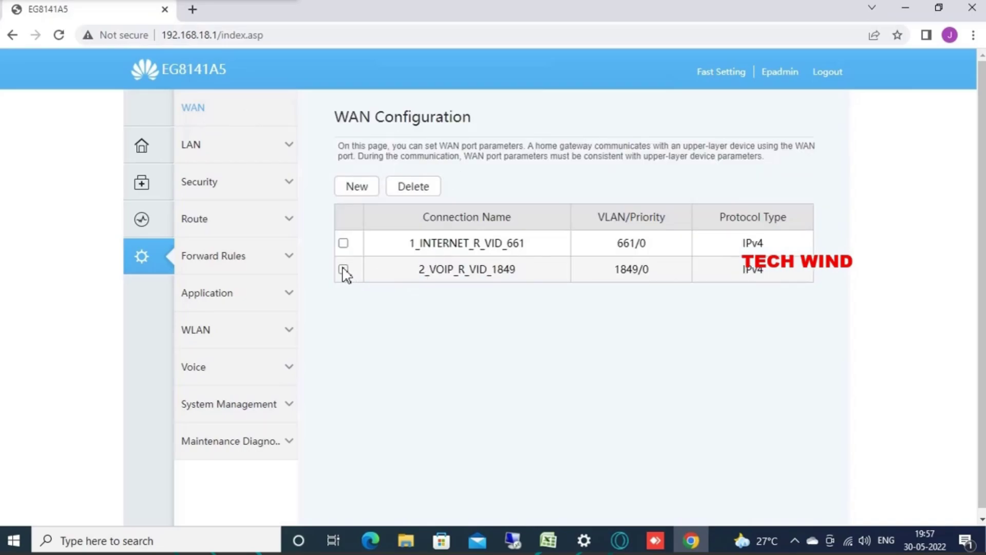
click(343, 269)
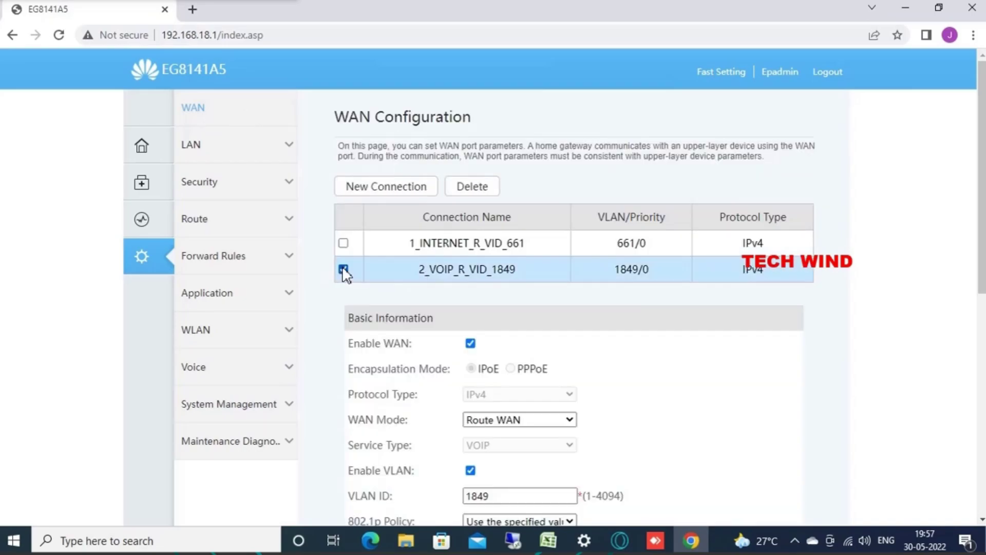
click(481, 187)
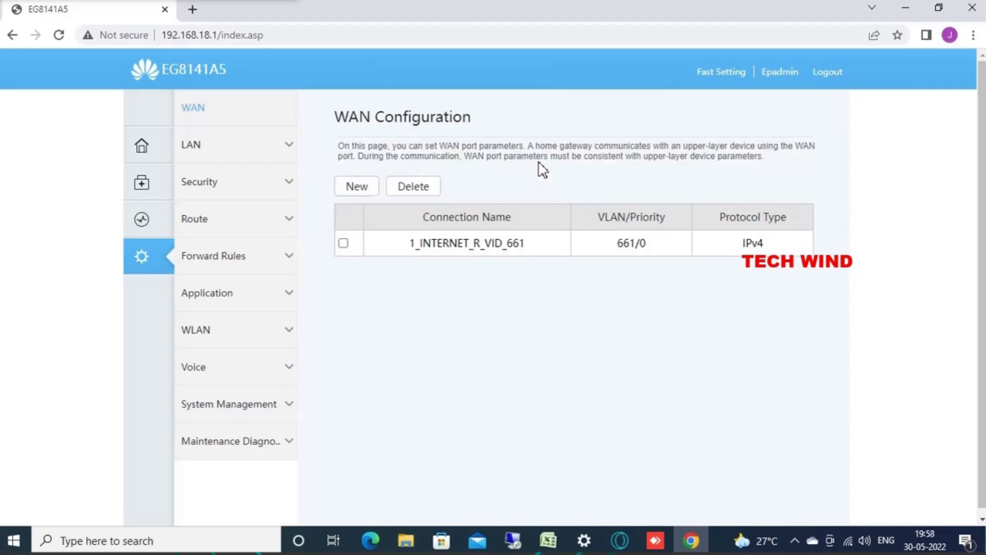
click(343, 243)
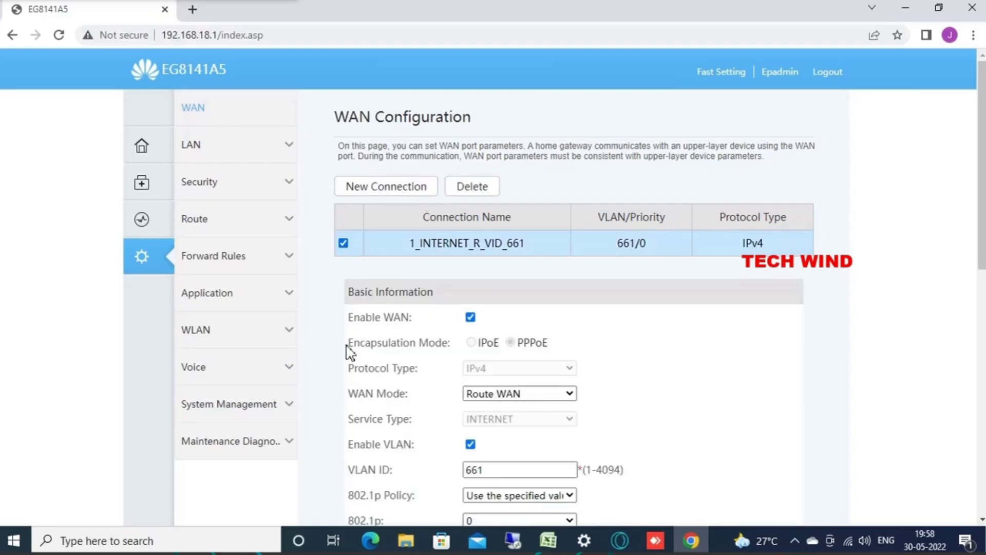
scroll(350, 352, down, 10)
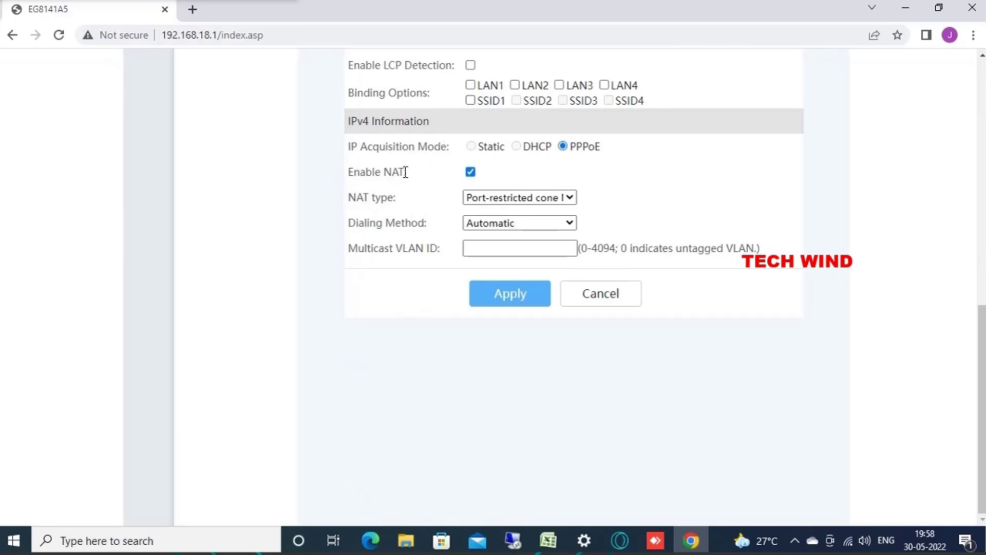
click(504, 303)
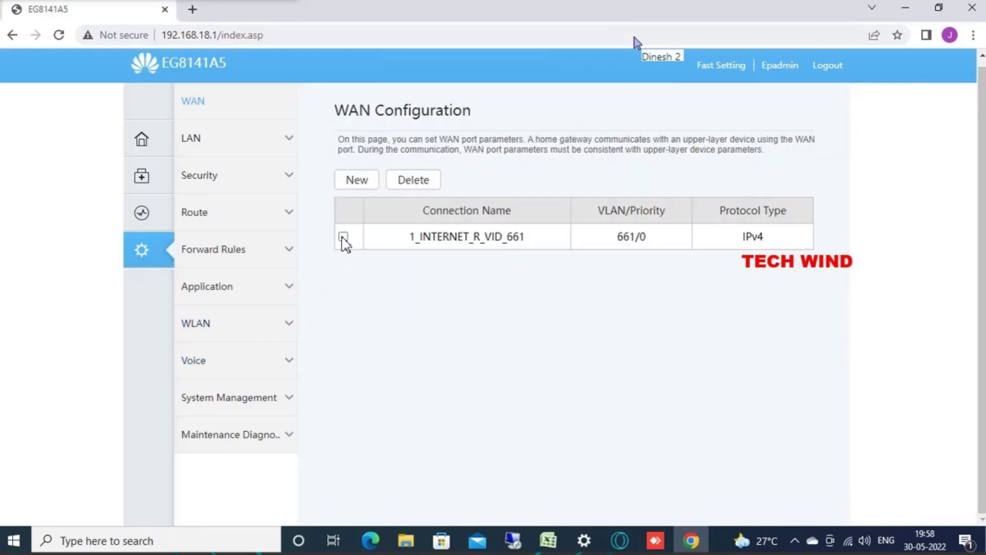
Step: Start a new WAN connection with service type VOIP_INTERNET and VLAN ID 1849
click(343, 236)
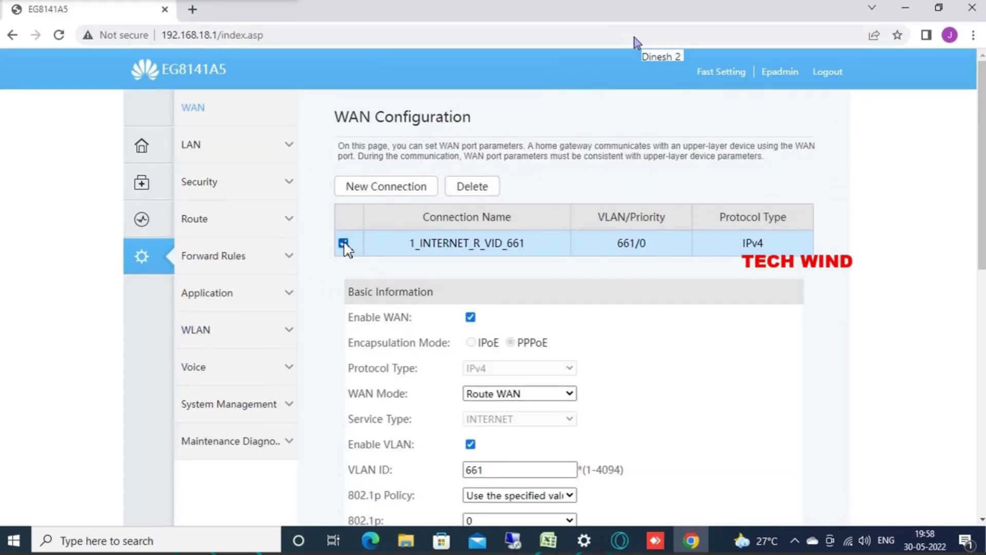
click(343, 243)
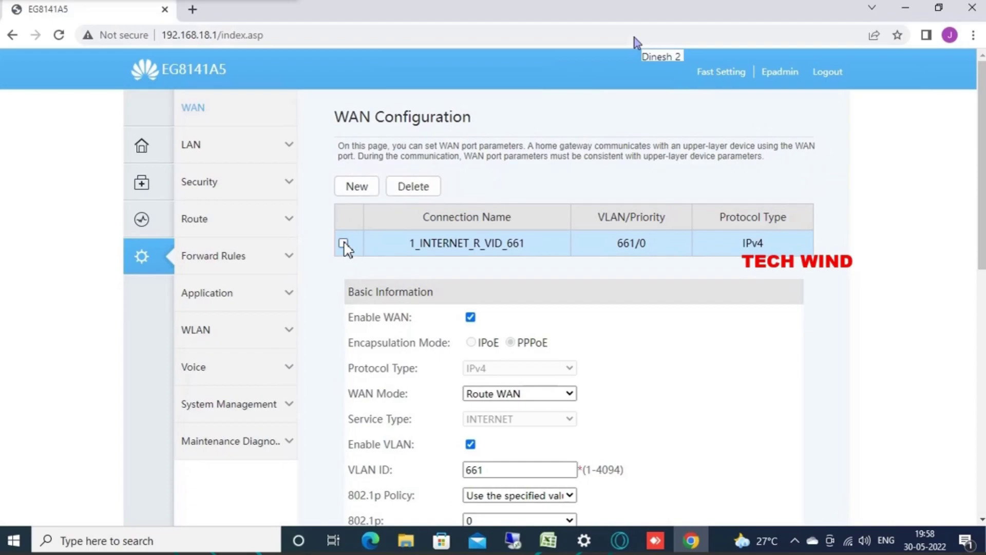
click(361, 182)
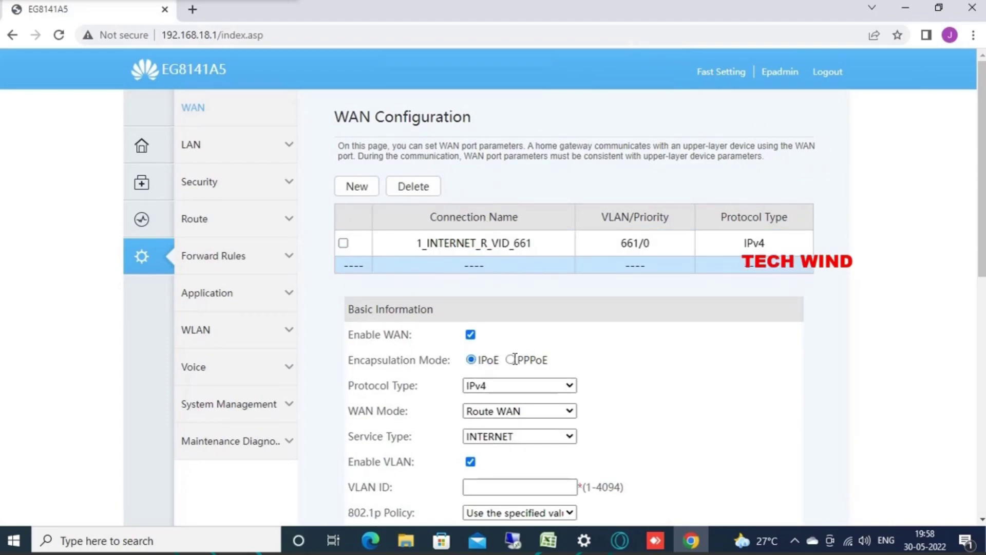
scroll(418, 359, down, 4)
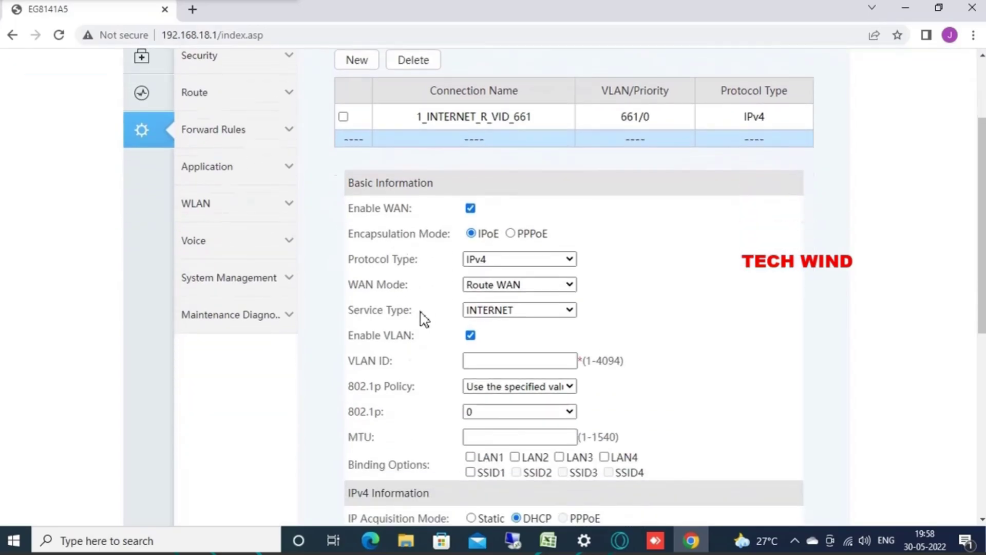
click(518, 220)
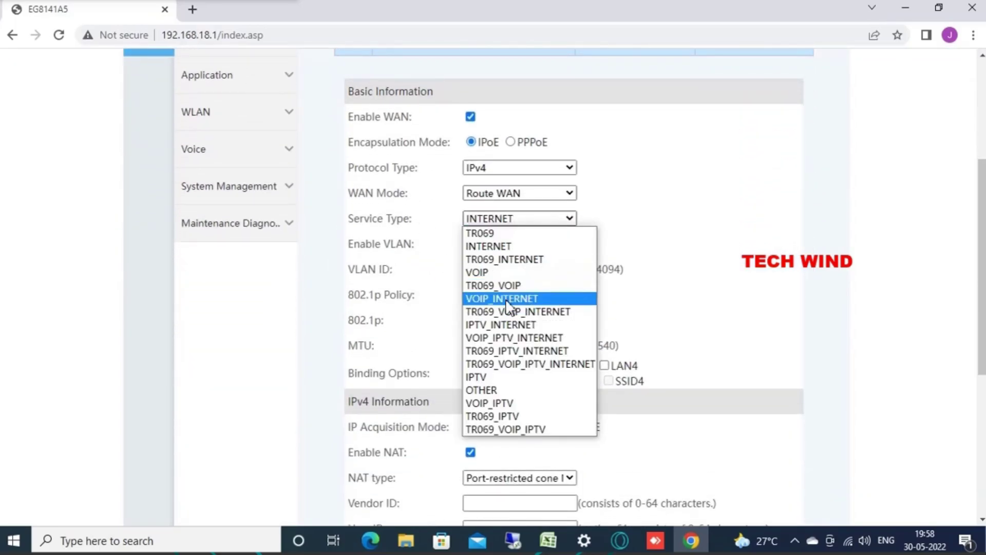
click(506, 300)
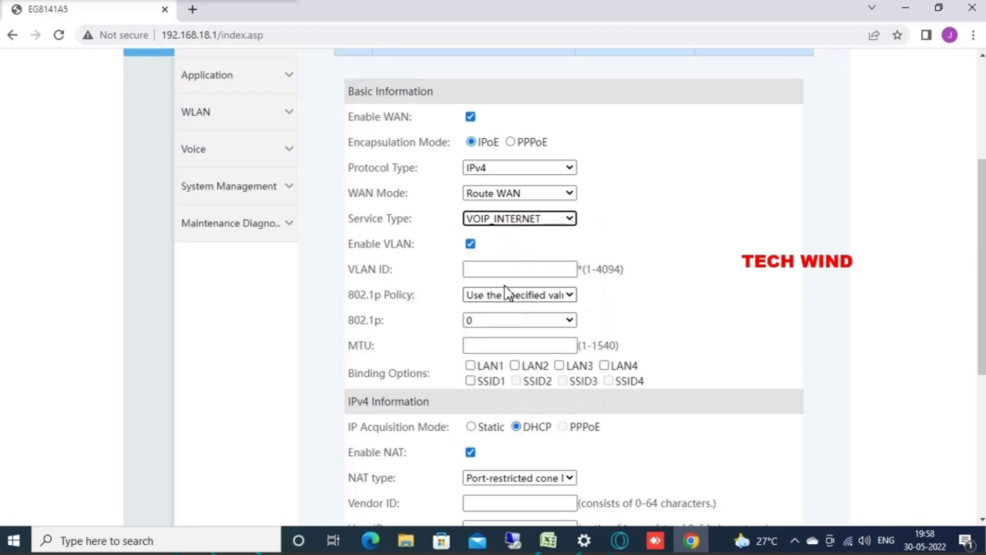
click(483, 267)
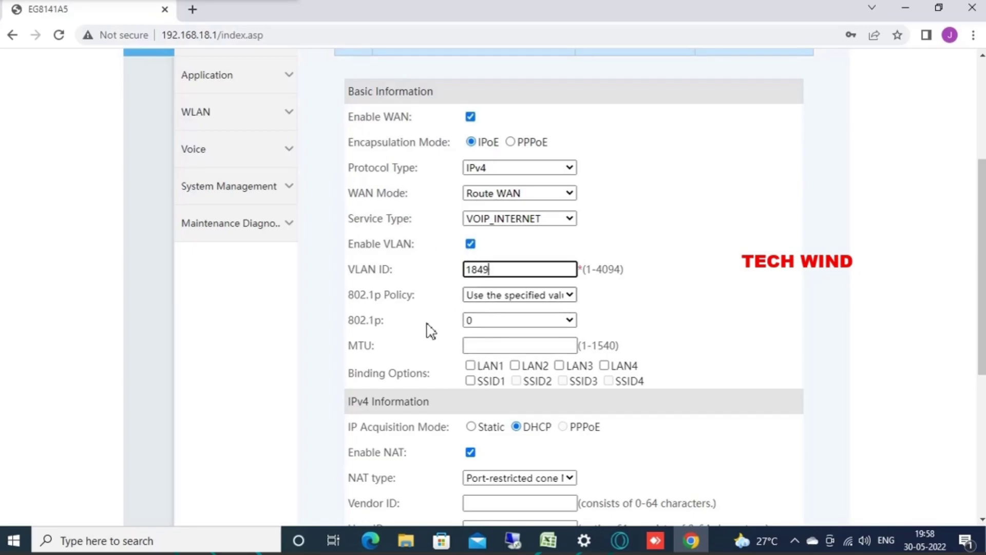
scroll(431, 308, down, 3)
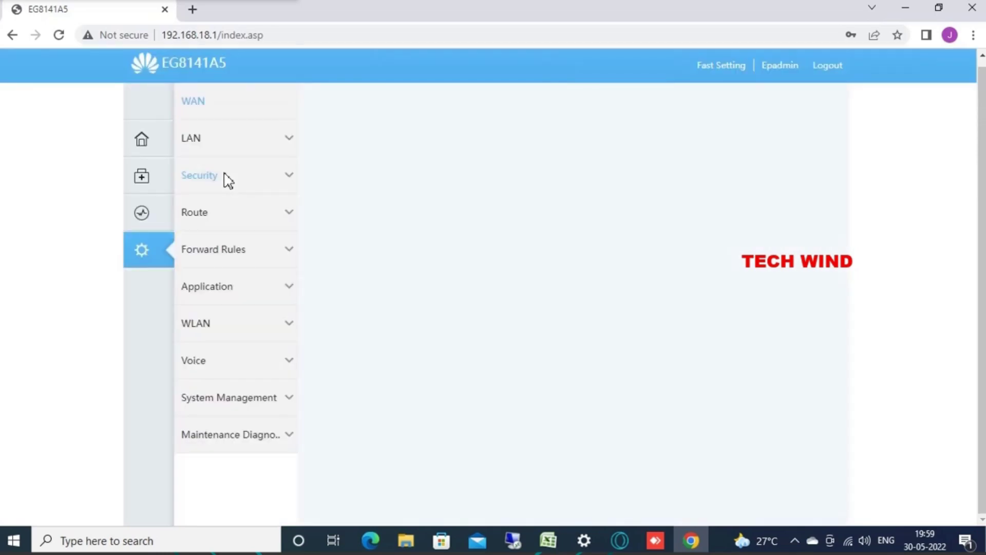
Step: Confirm both WAN connections show Connected, then go to the LAN Layer 2/3 Port page
click(144, 219)
click(221, 148)
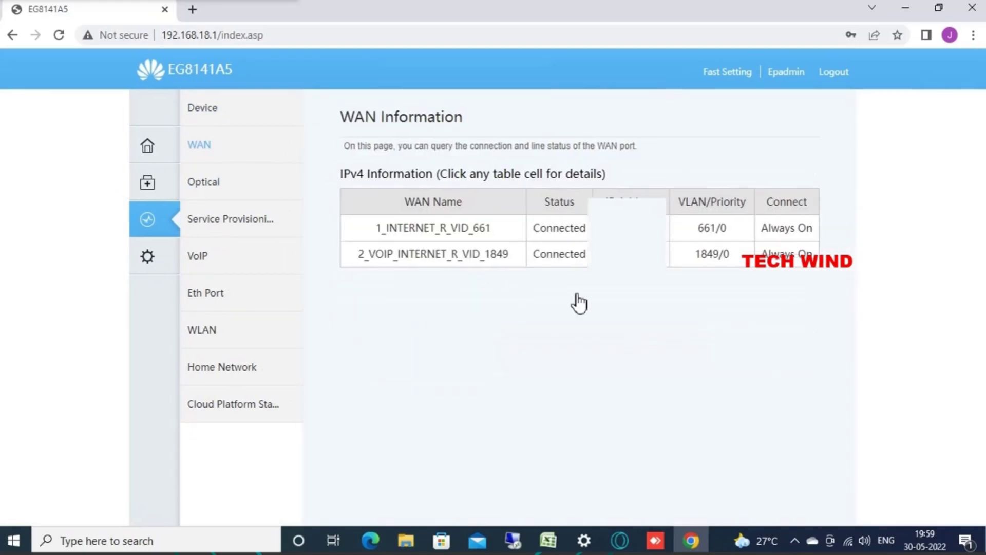
click(146, 255)
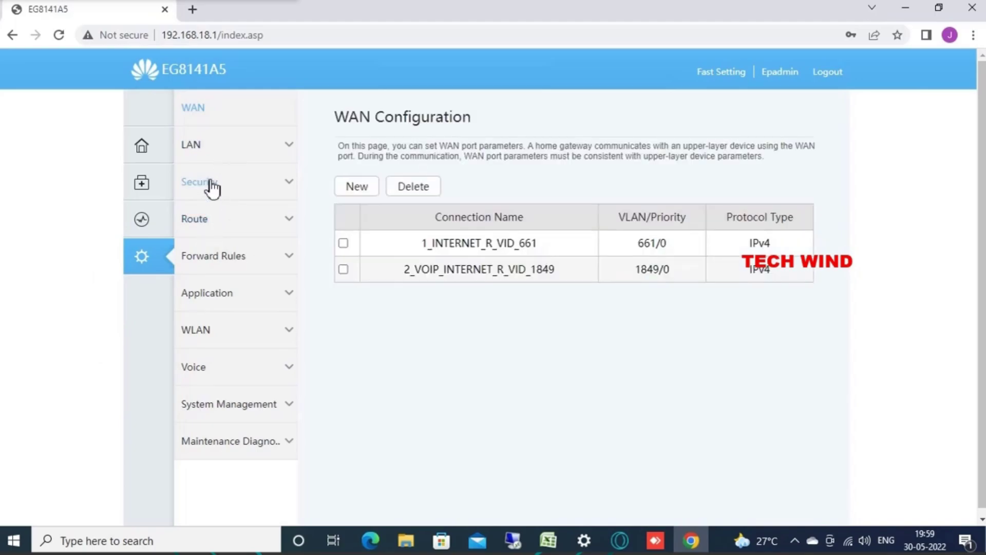
click(210, 151)
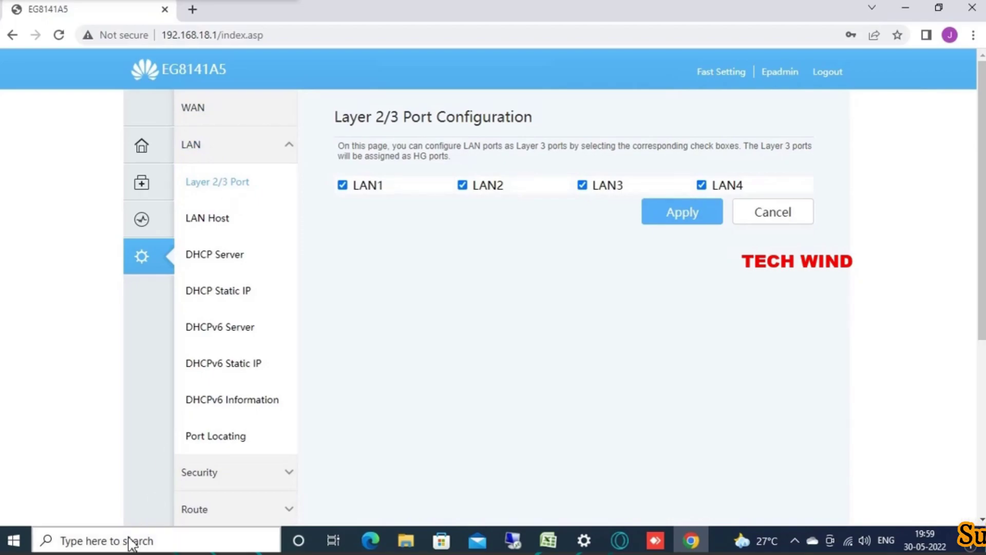
Step: Ping tn.ftth.ims.bsnl.in from Command Prompt, which cannot find the host, then close it
click(131, 541)
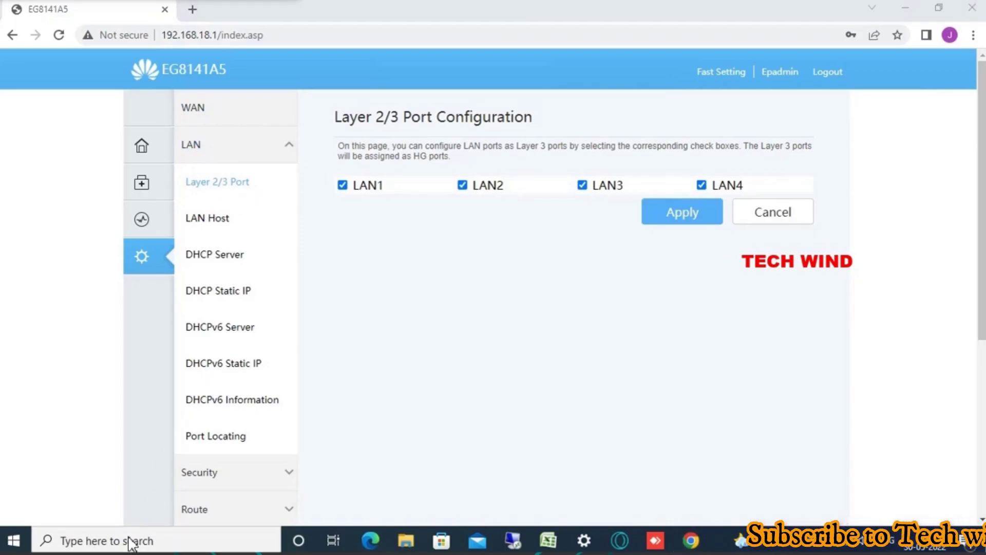
text(cmd)
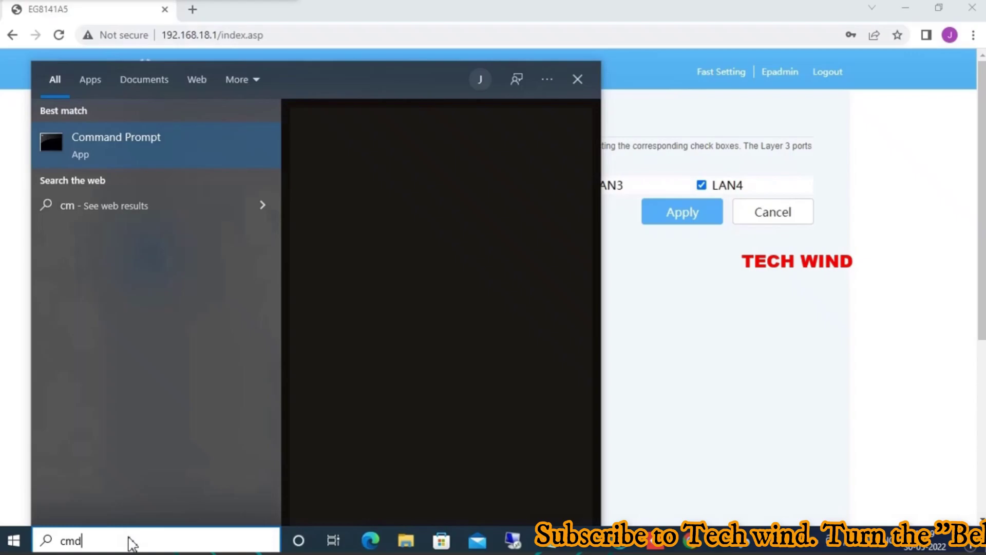
click(154, 150)
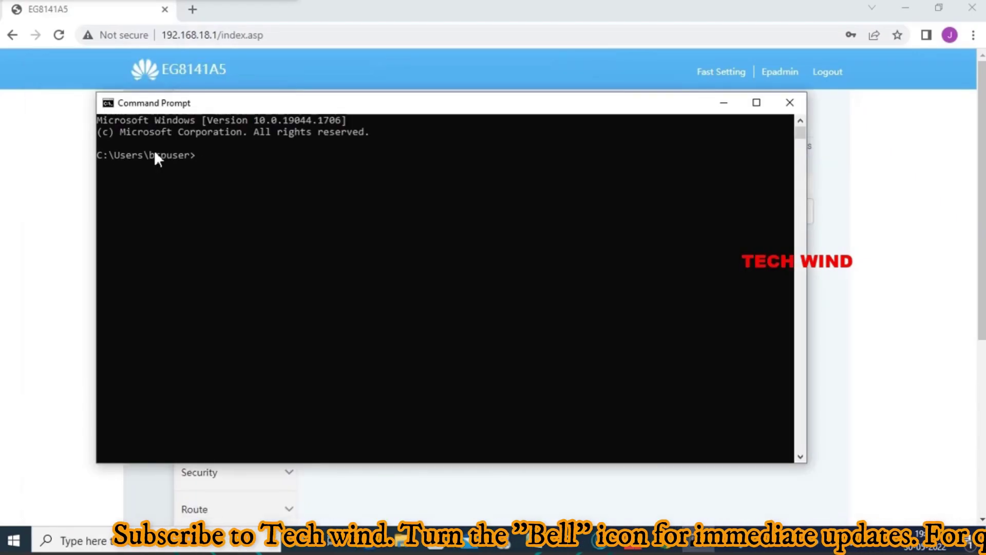
text(ping )
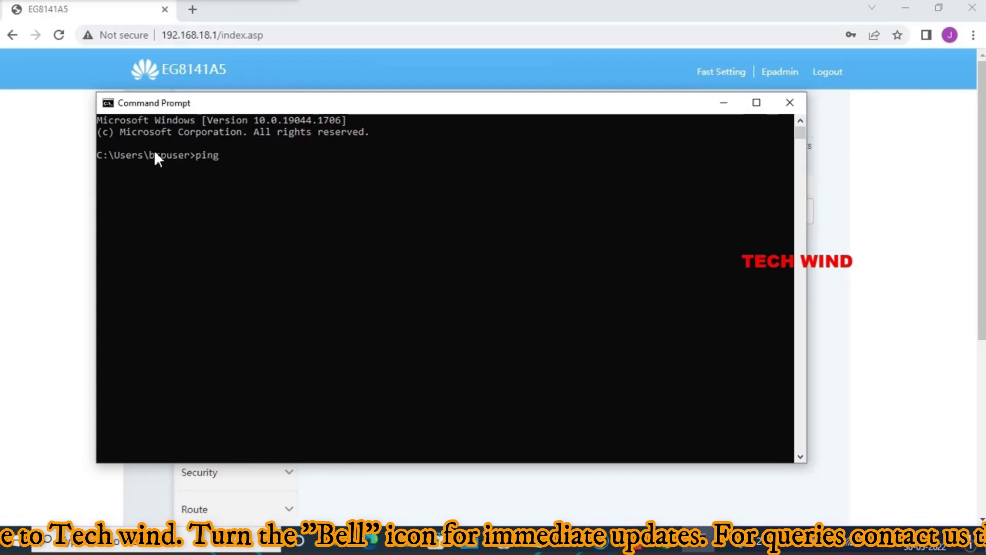
text(tn)
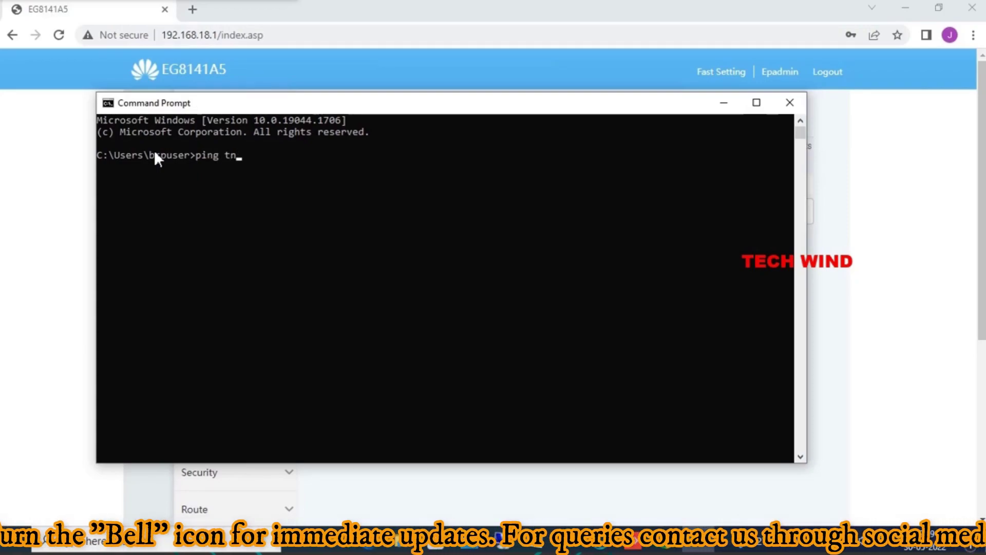
text(.ftth)
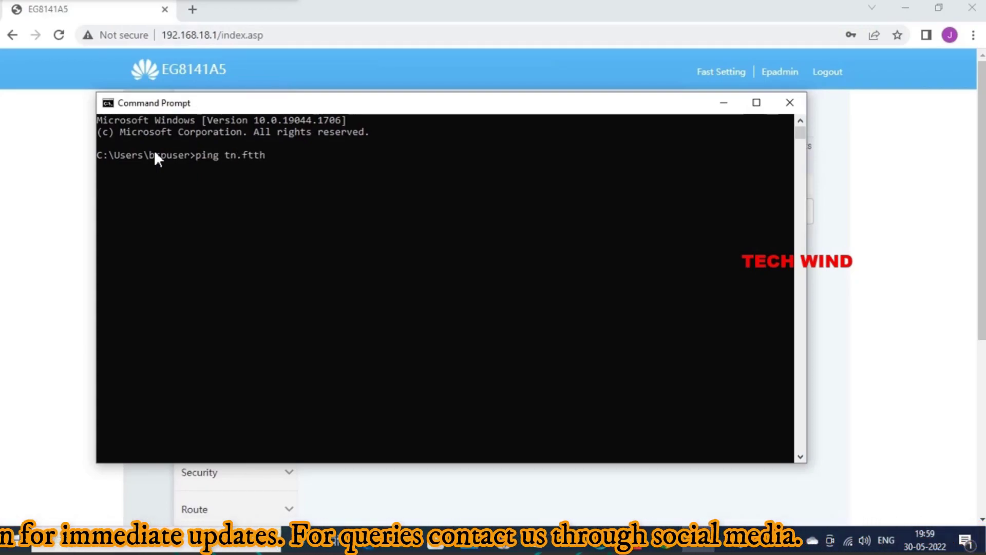
text(.ims)
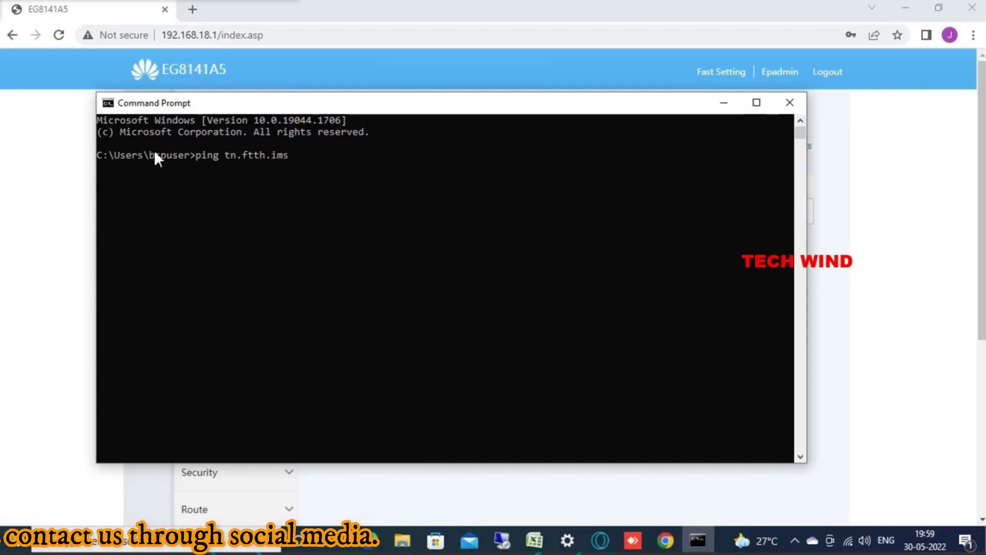
text(.bsnl.in)
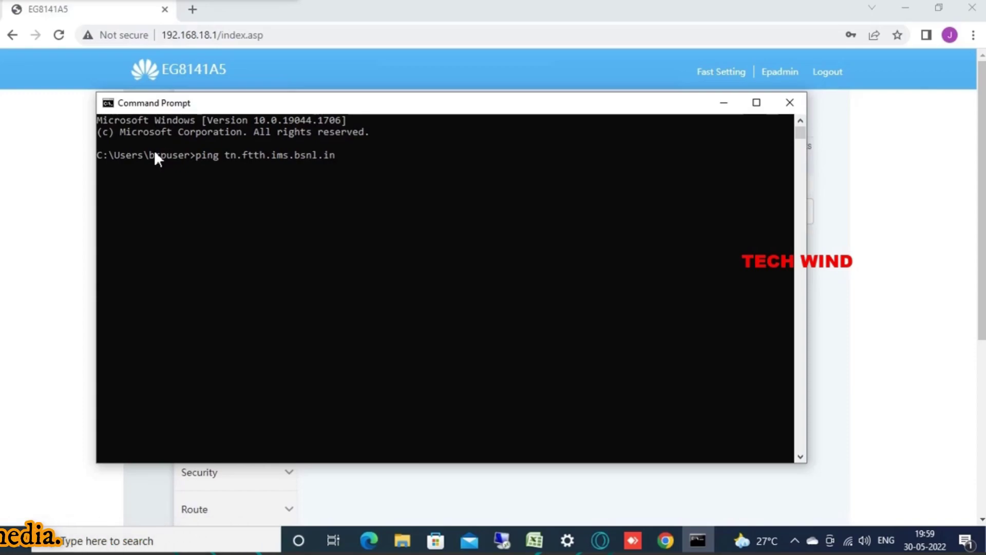
key(Return)
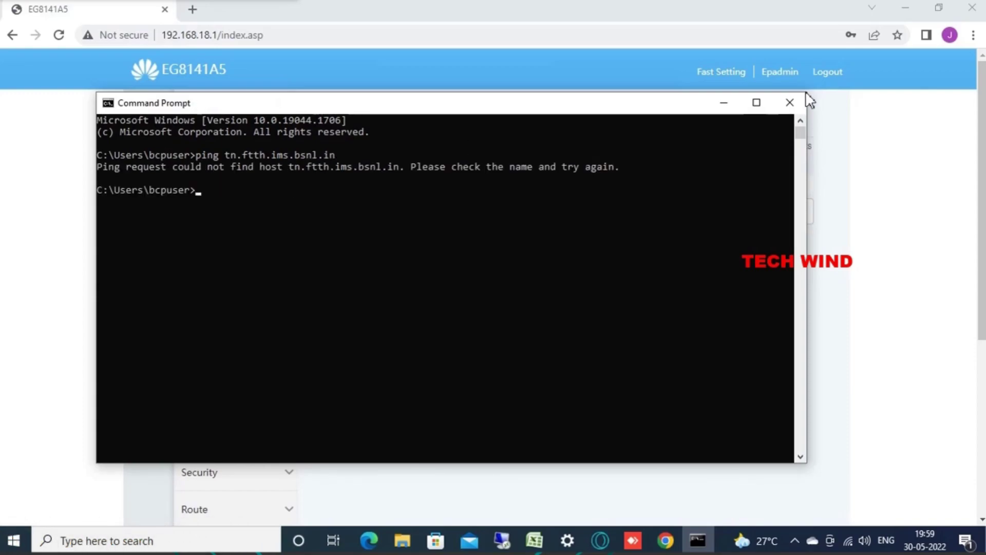
click(798, 103)
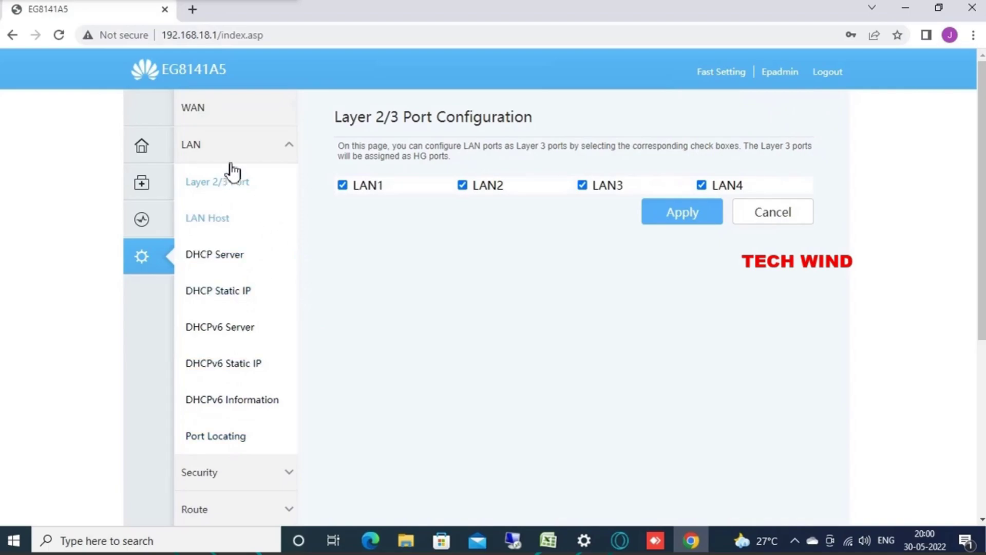
Step: Reload the Layer 2/3 port page, then open Route > IPv4 Static Route
click(256, 152)
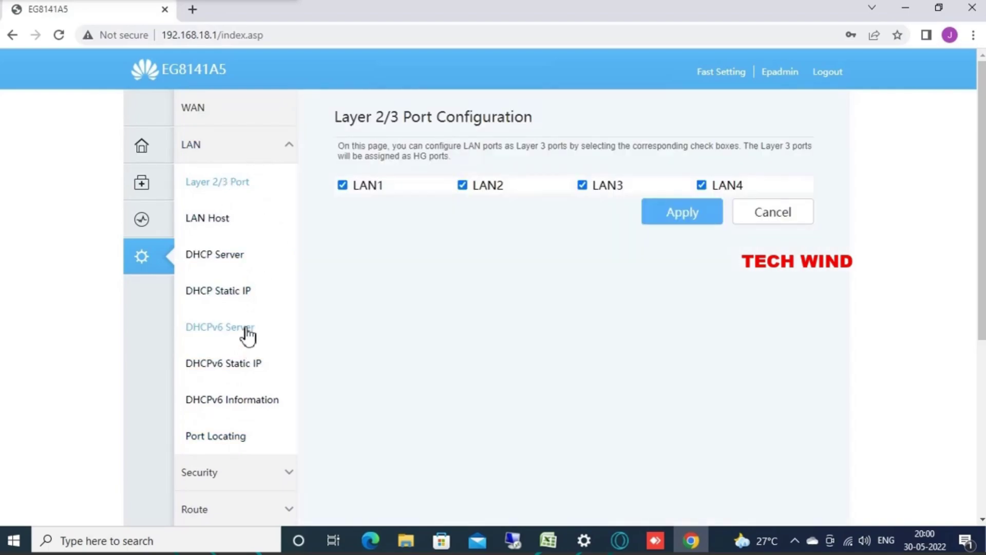
scroll(248, 336, down, 4)
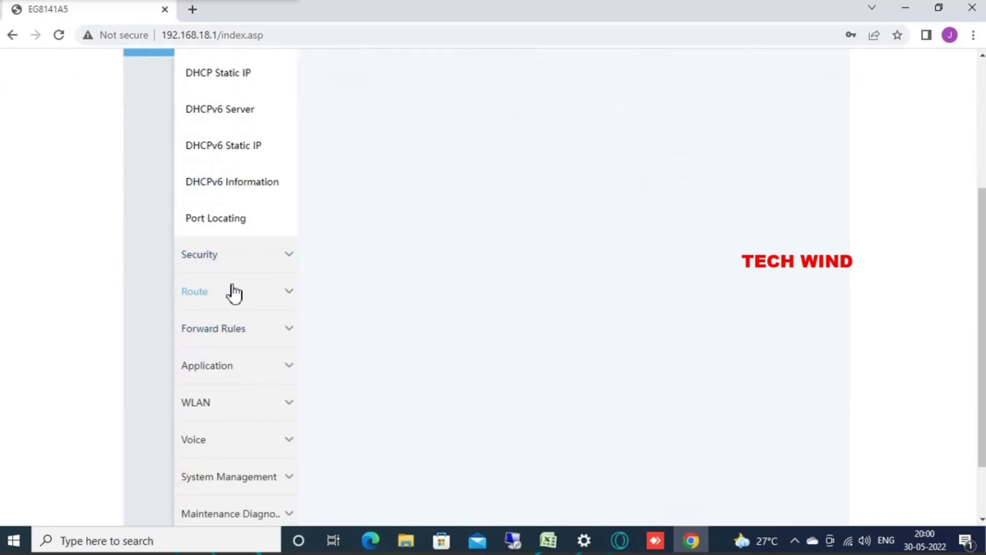
click(234, 293)
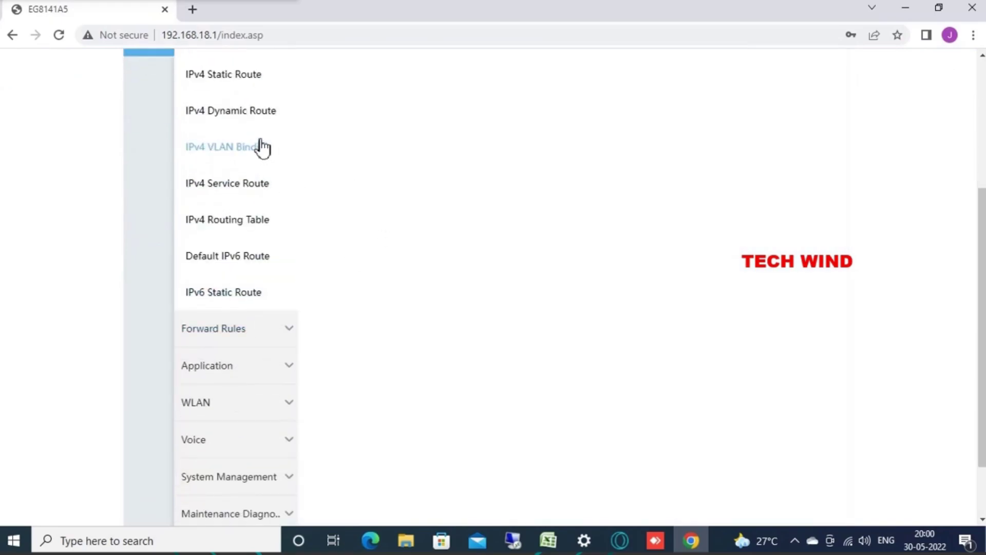
scroll(259, 144, up, 1)
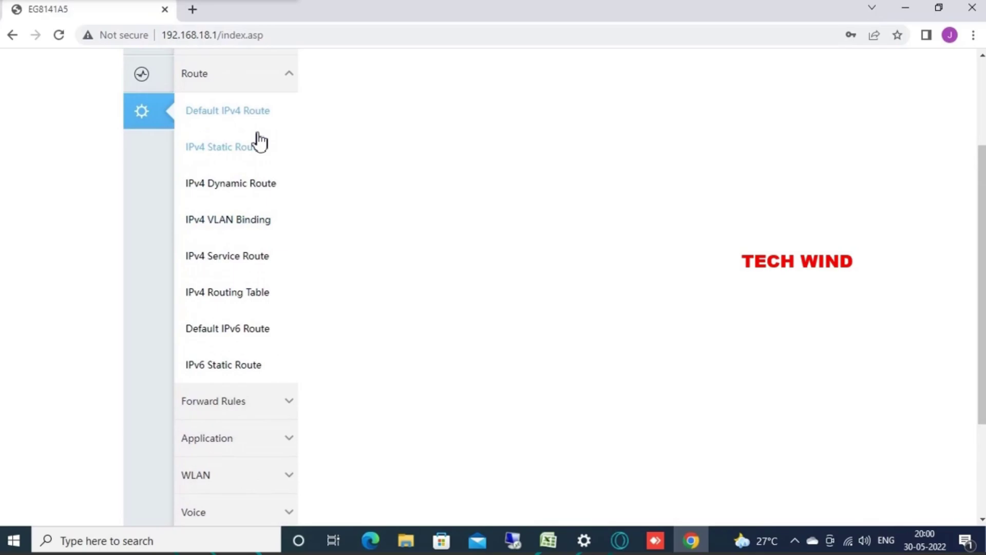
scroll(285, 143, up, 1)
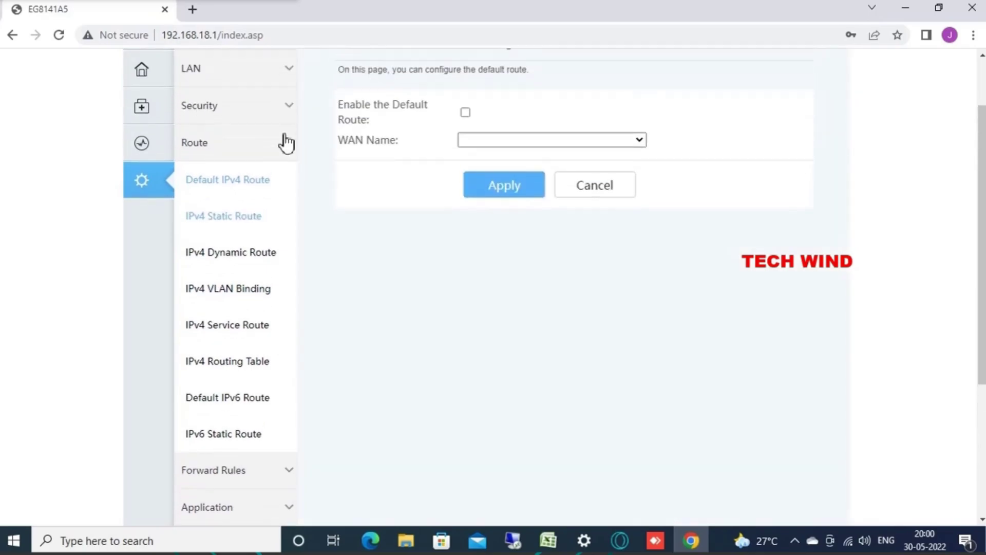
scroll(286, 143, up, 1)
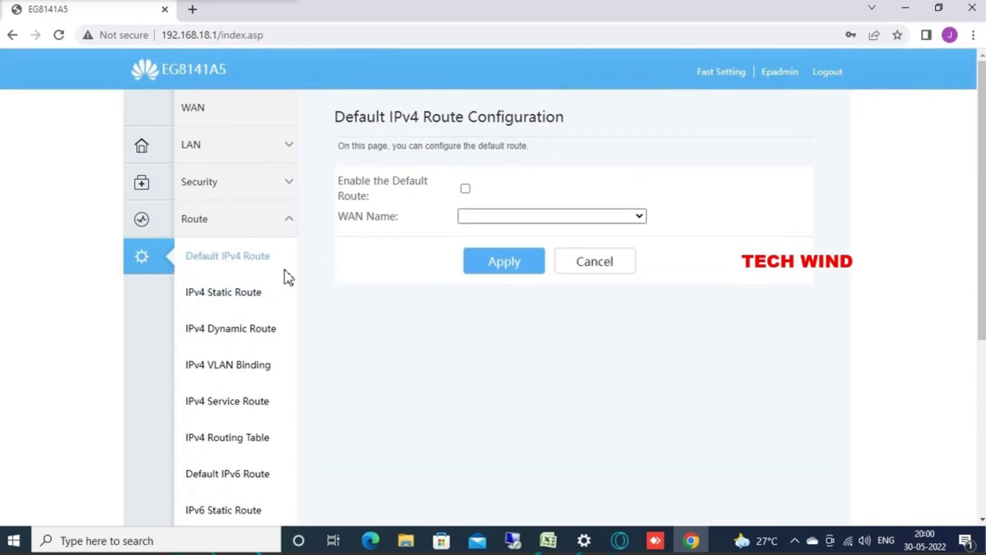
click(229, 300)
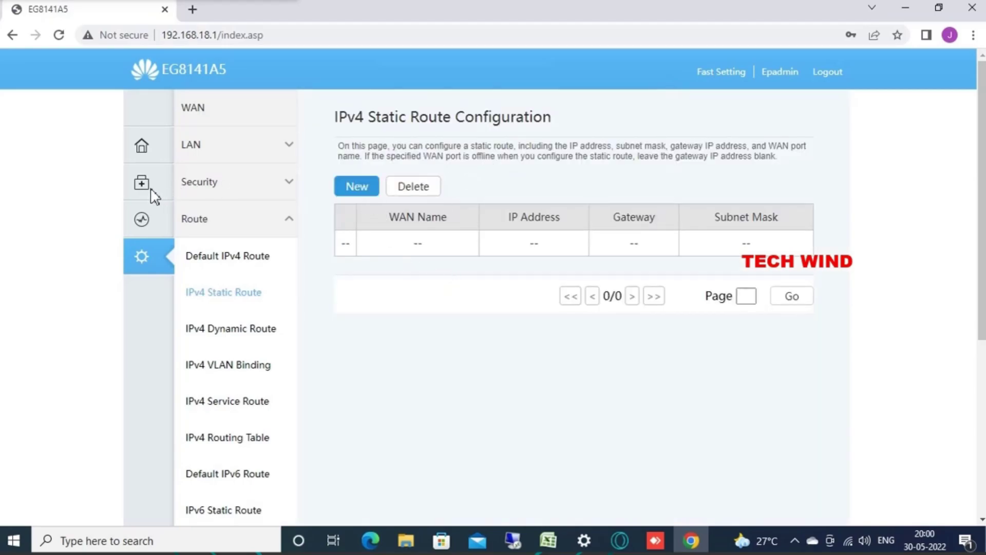
Step: Inspect 2_VOIP_INTERNET_R_VID_1849 details: DHCP addressing, NAT enabled, 5400 s lease
click(139, 221)
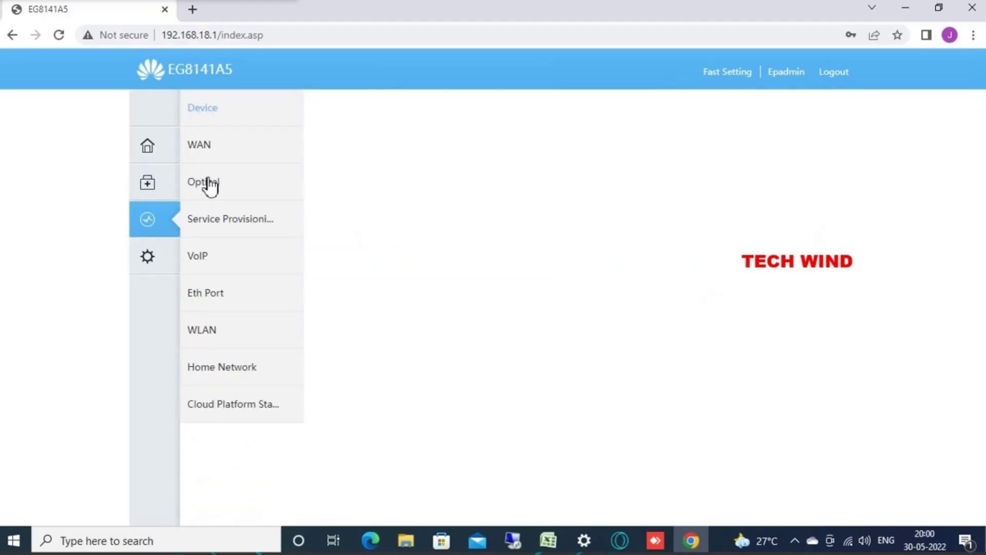
click(225, 149)
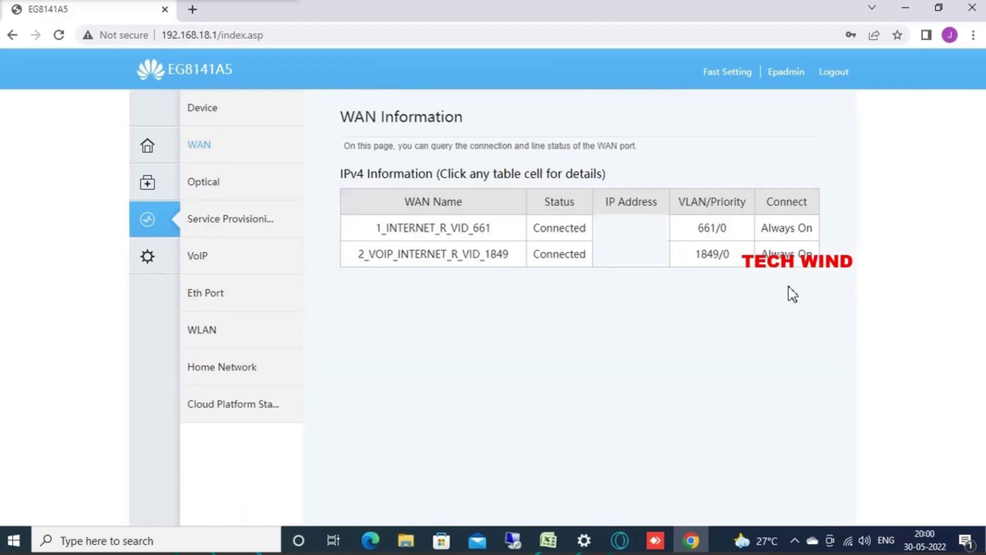
click(477, 262)
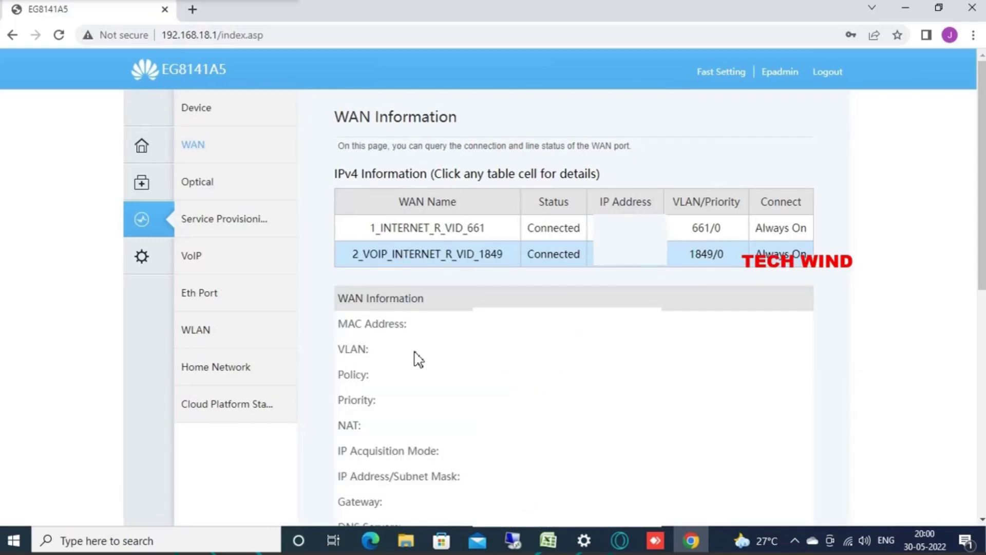
scroll(414, 357, down, 7)
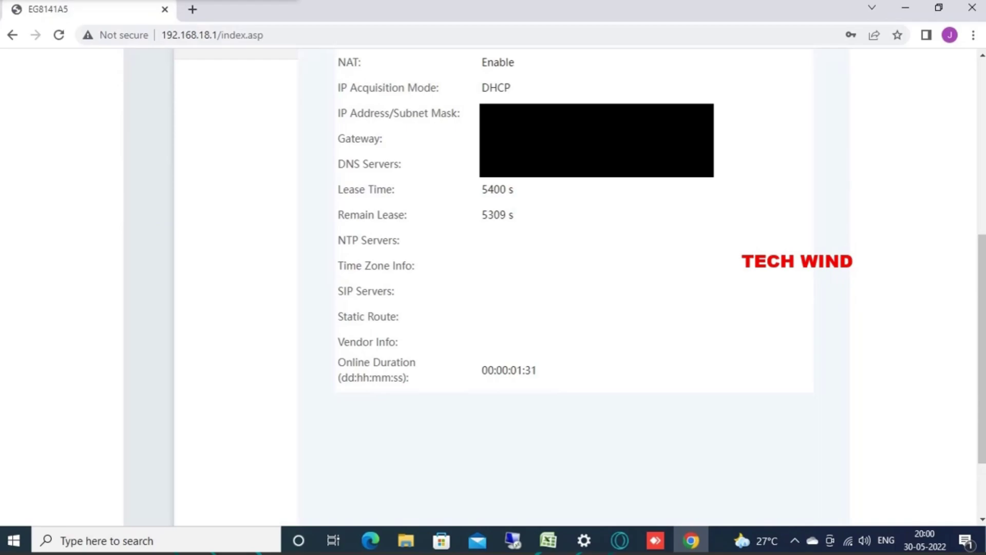
right_click(513, 140)
Step: Return to the configuration settings and open Route > IPv4 Static Route
key(Escape)
click(147, 255)
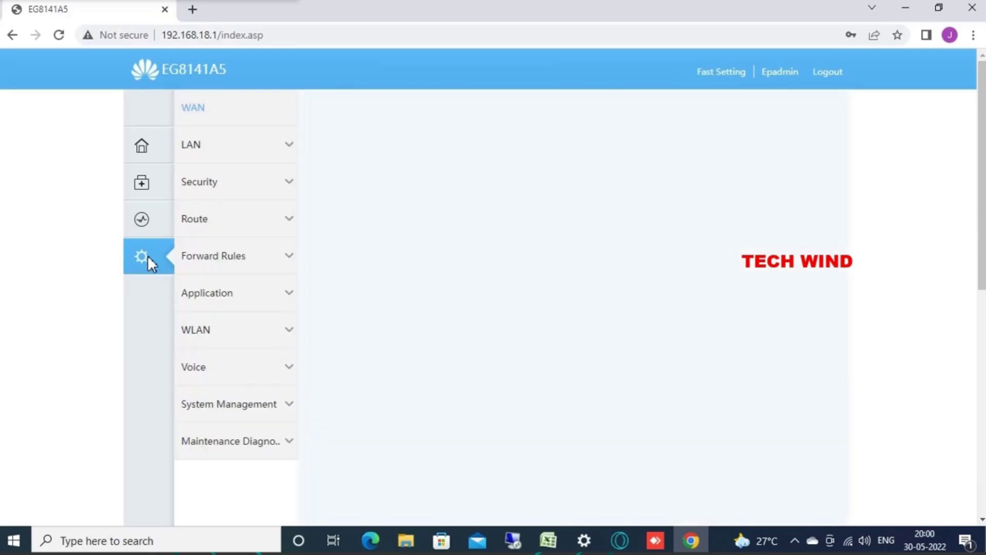
click(230, 222)
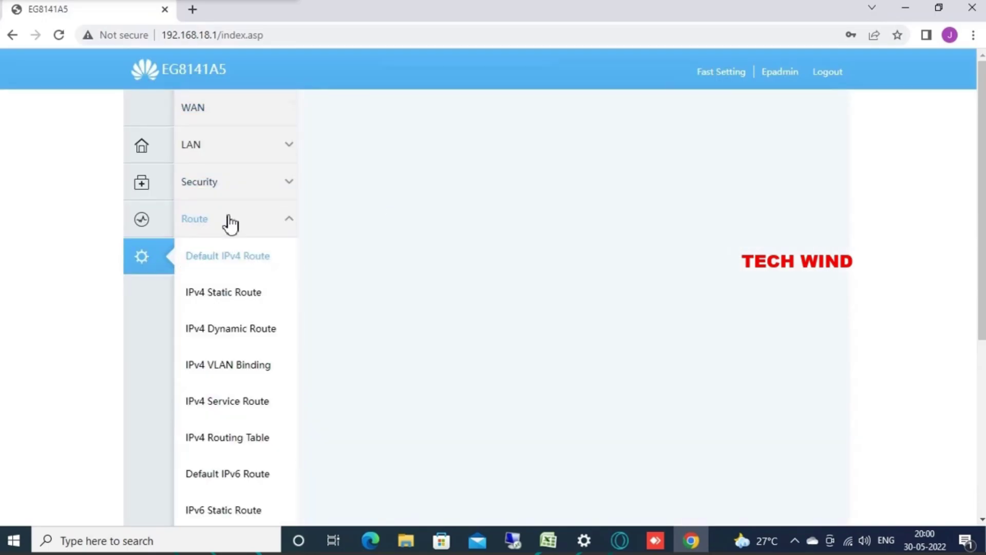
click(229, 307)
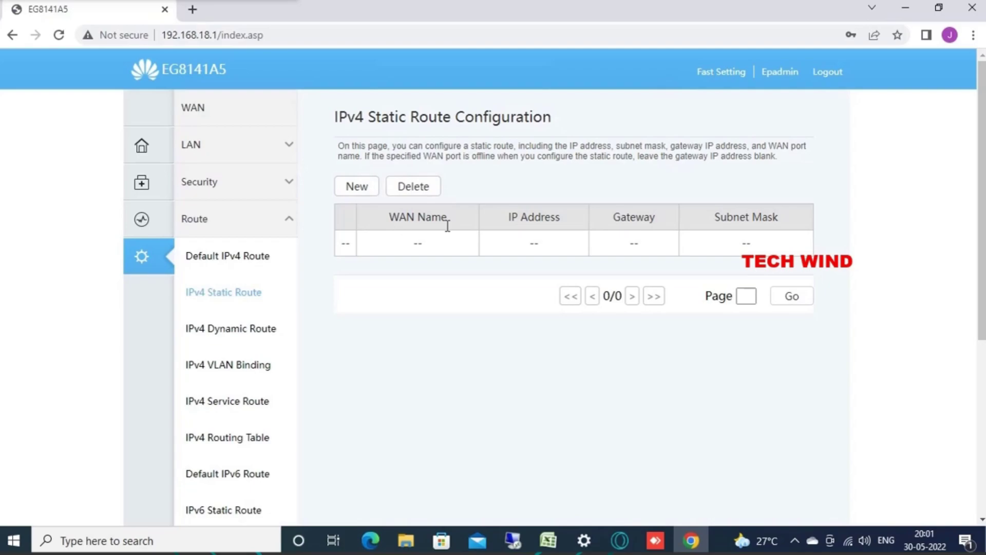
Step: Add a static route 10.0.0.0, mask 255.0.0.0, via 2_VOIP_INTERNET_R_VID_1849
click(367, 193)
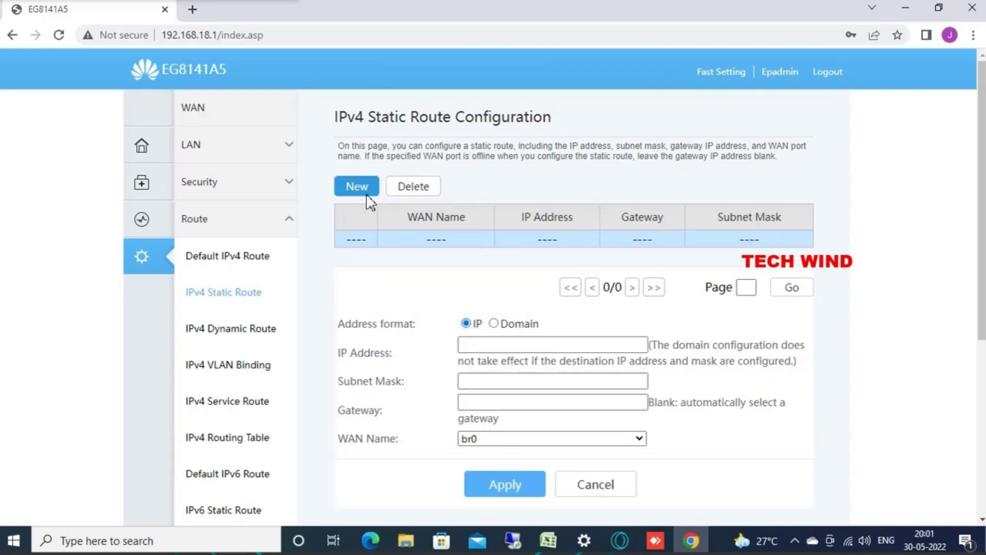
scroll(470, 288, down, 2)
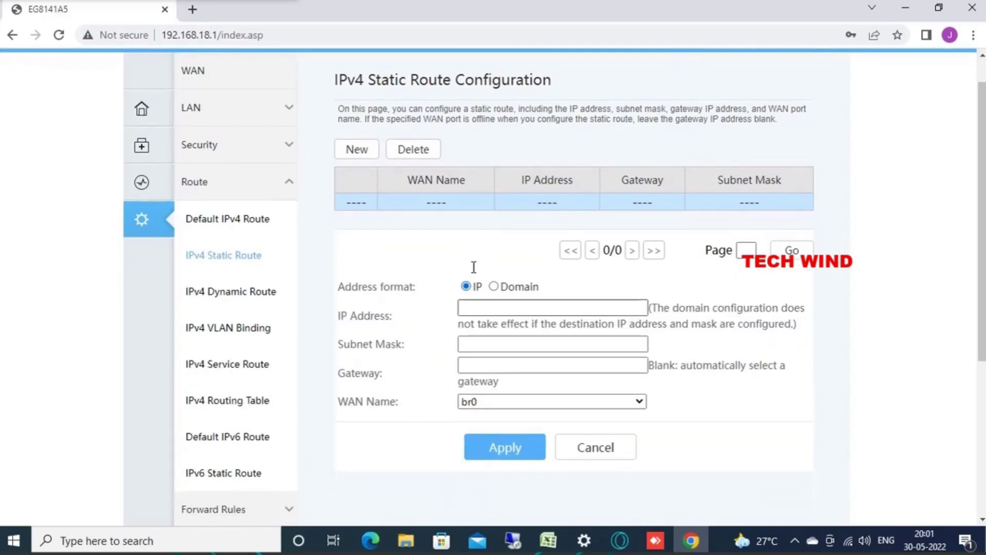
click(490, 274)
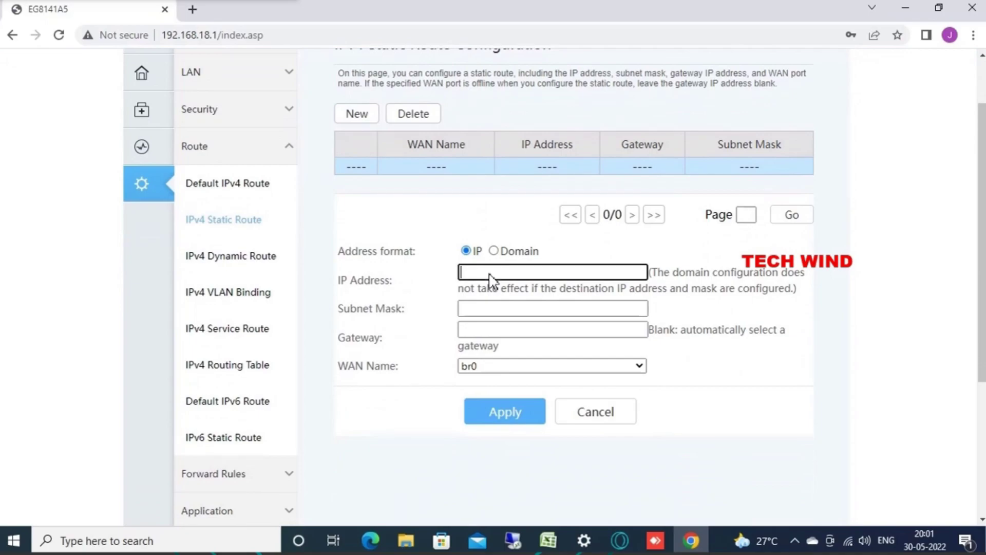
text(10.0.0.0)
click(526, 306)
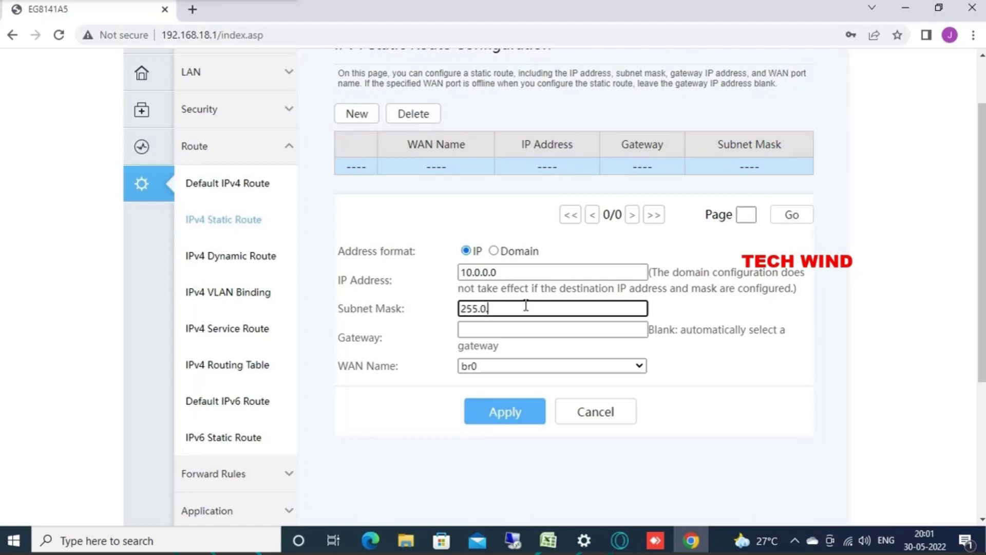
click(514, 332)
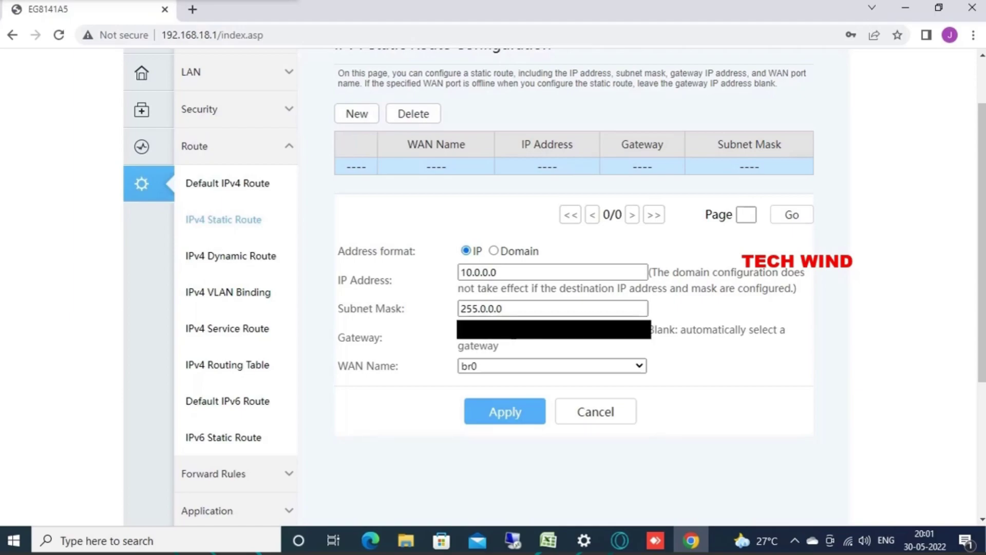
click(491, 365)
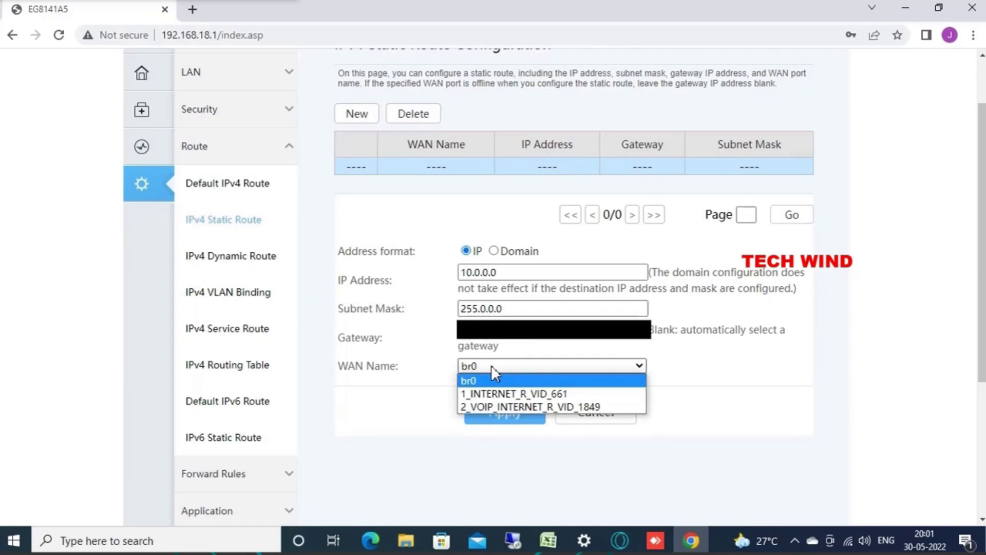
click(500, 406)
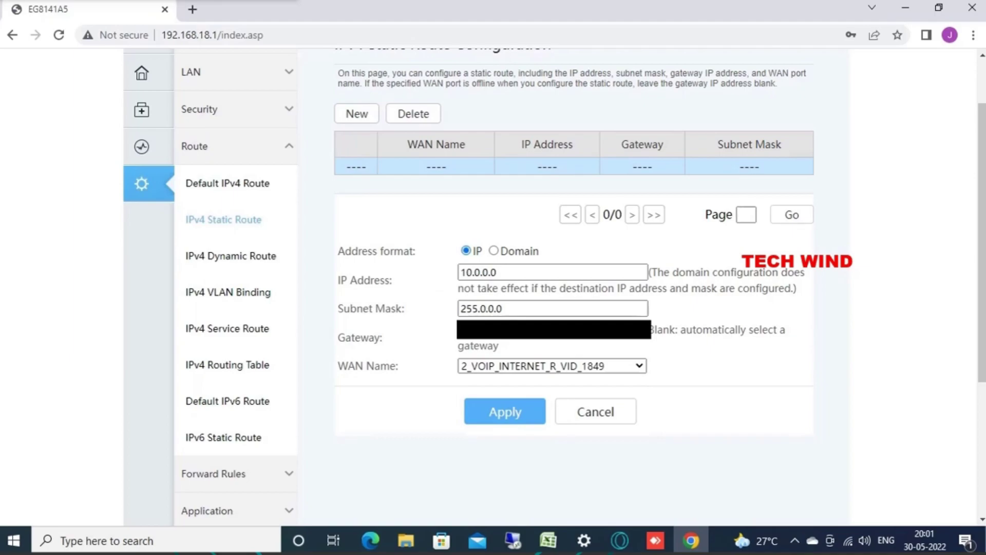
click(494, 406)
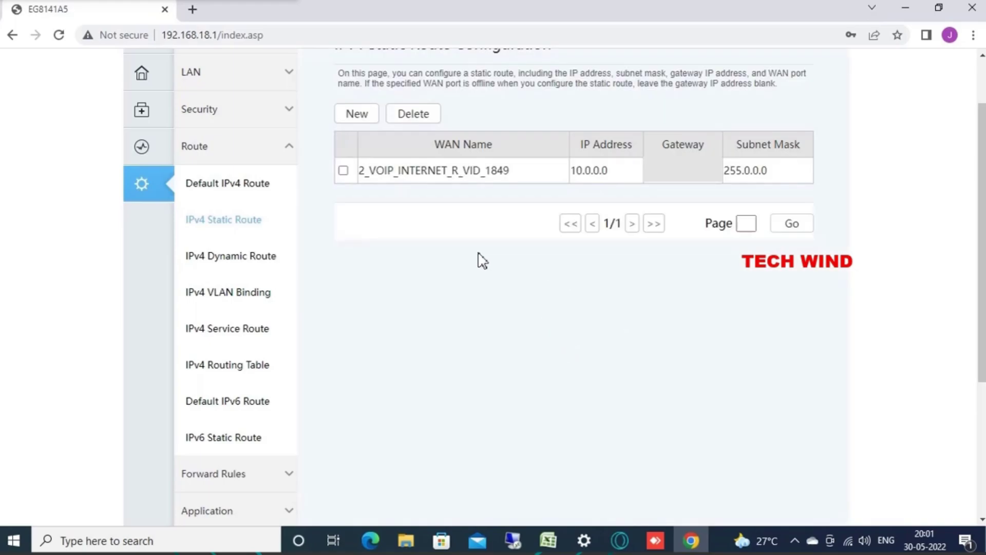
Step: Add a static route 172.0.0.0 with mask 255.0.0.0 via 2_VOIP_INTERNET_R_VID_1849 and apply it
click(361, 112)
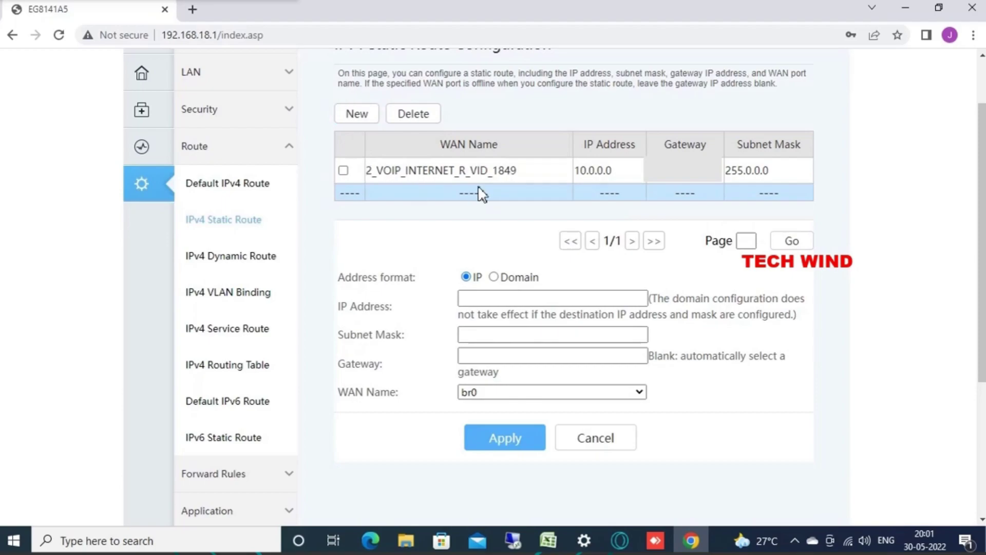
click(499, 301)
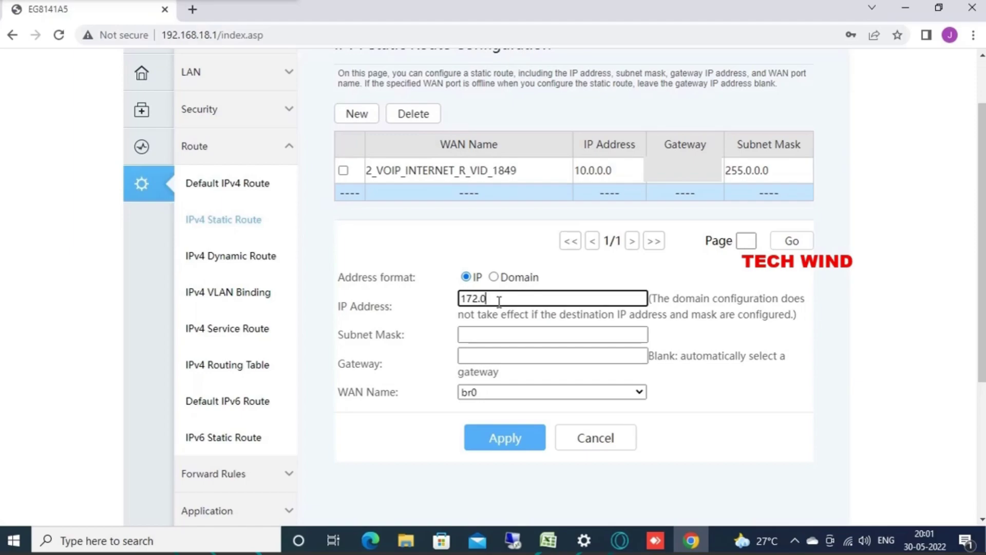
click(480, 336)
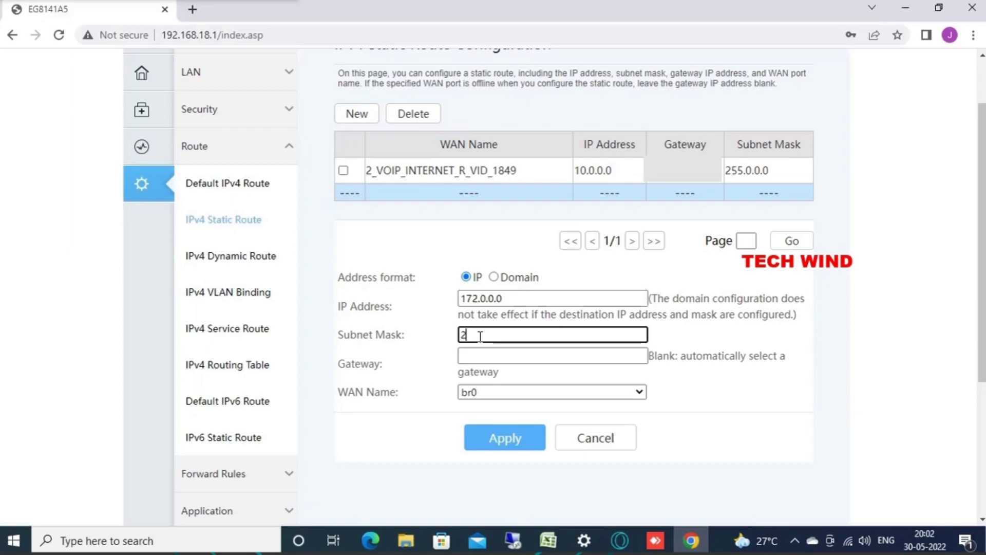
text(255.0.0.0)
click(480, 353)
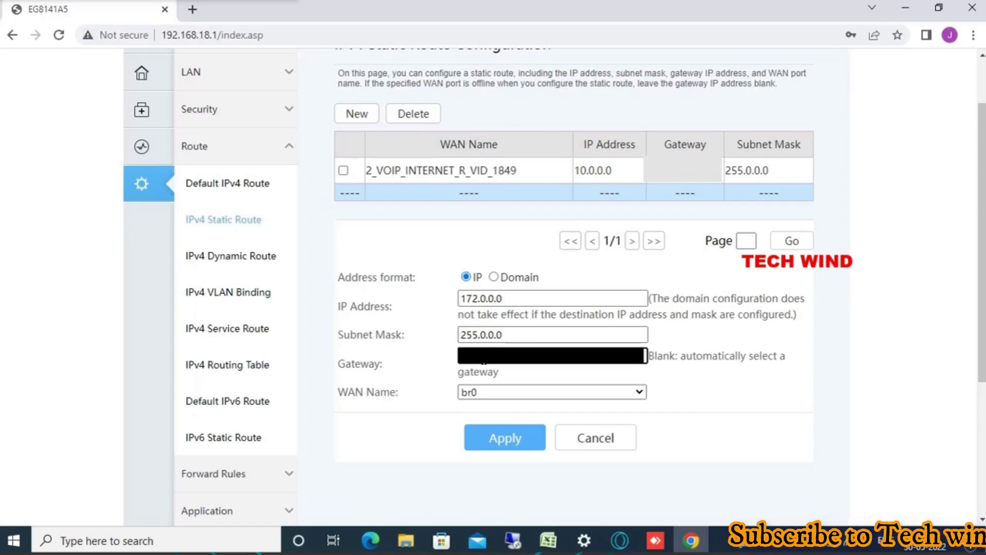
click(489, 394)
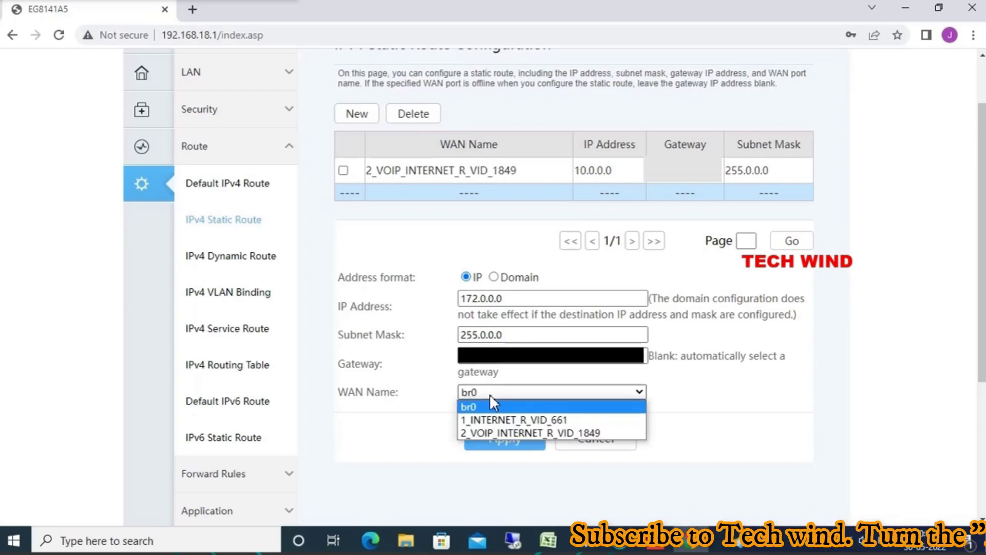
click(492, 433)
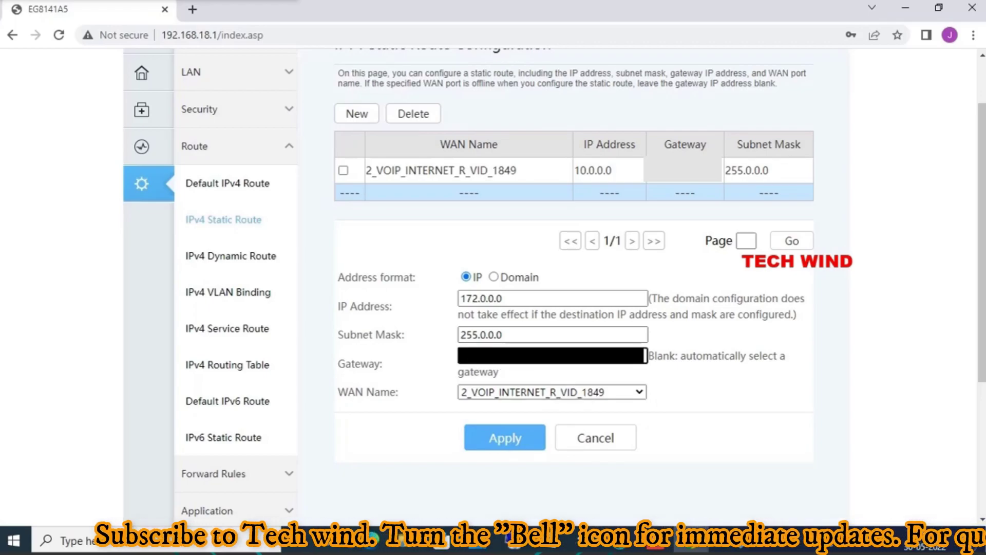
click(518, 438)
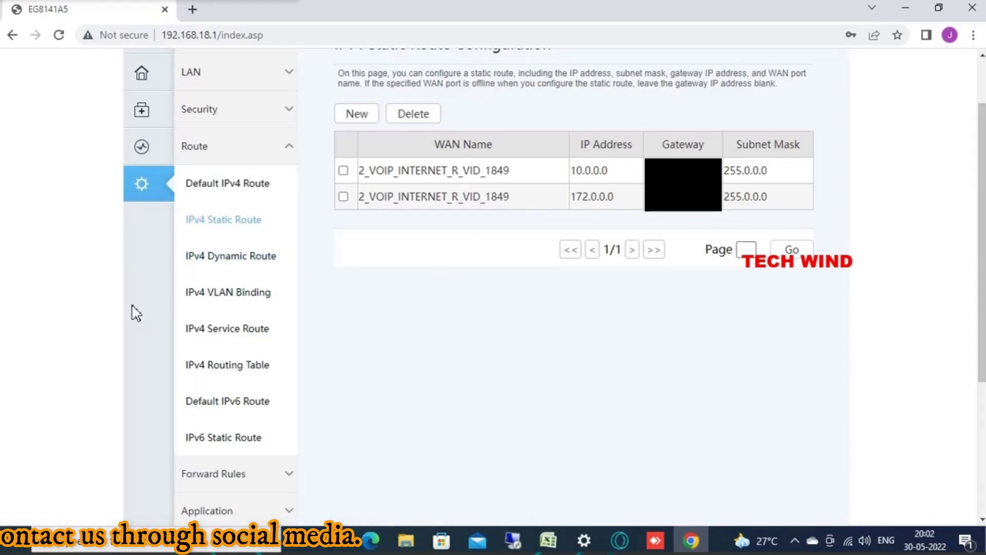
Step: In Command Prompt, ping tn.ftth.ims.bsnl.in (unresolved), then 172.30.249.11 (4 replies, 0% loss)
click(110, 547)
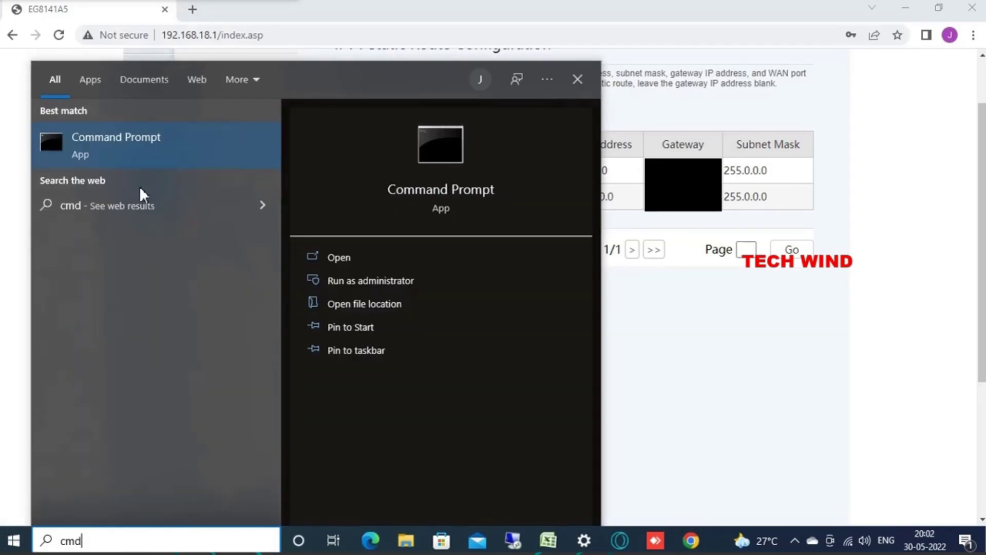
click(139, 141)
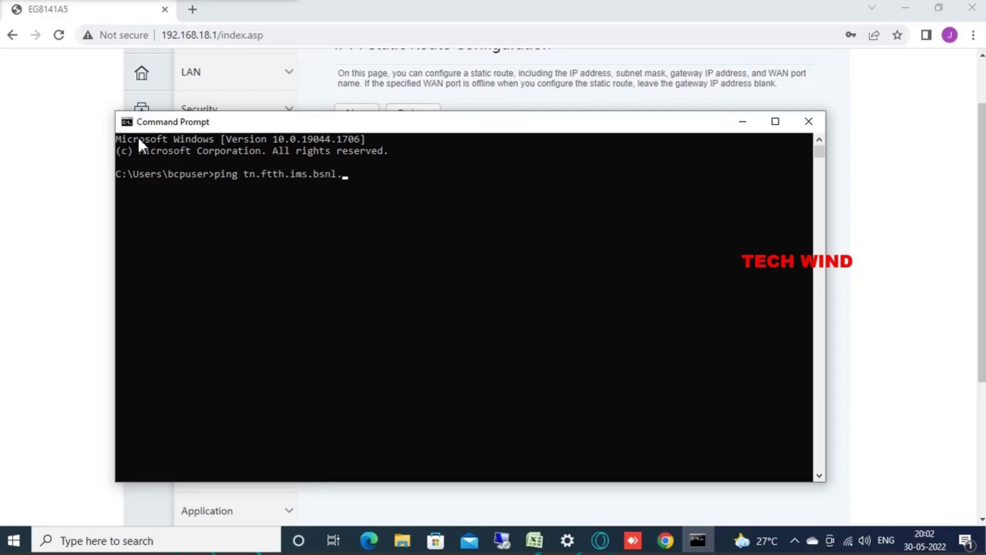
text(in)
key(Return)
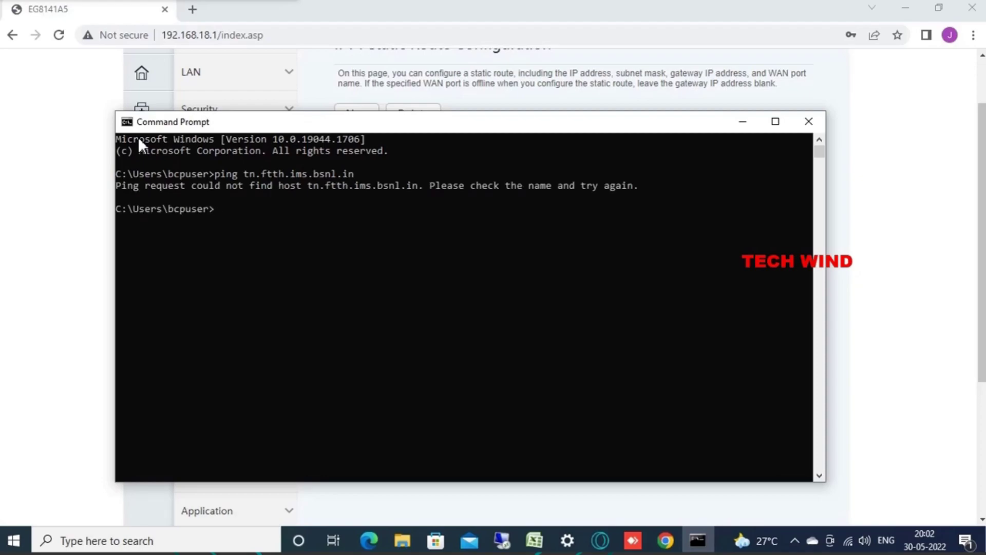
text(ping 172.30.249.11)
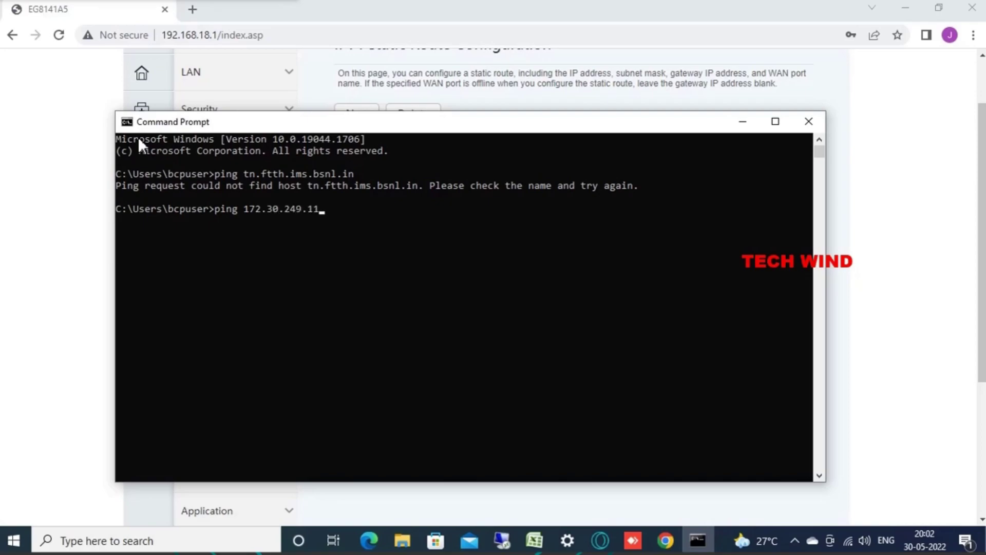
key(Return)
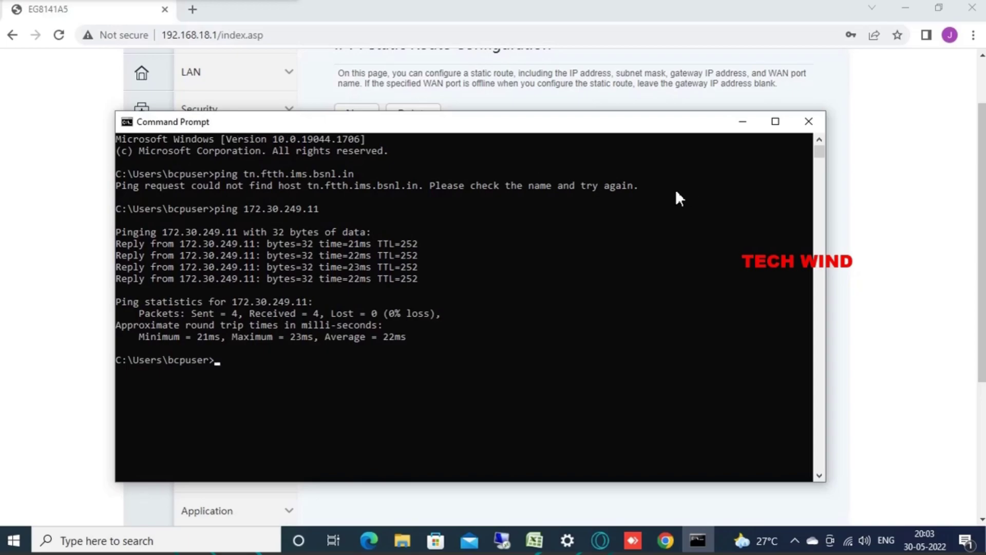
Step: Return to the router interface and expand System Management and Maintenance Diagnosis in the sidebar
click(743, 122)
scroll(220, 320, down, 5)
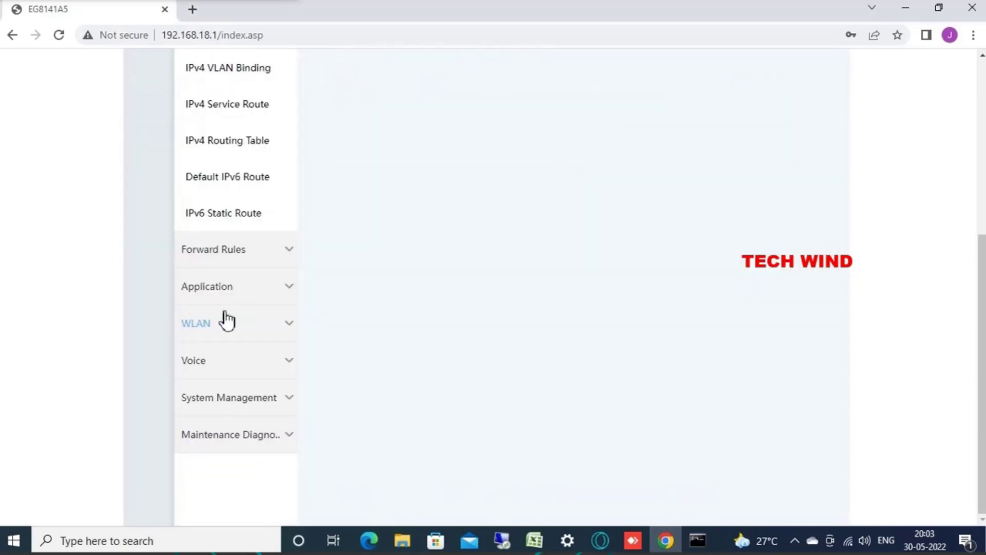
click(212, 399)
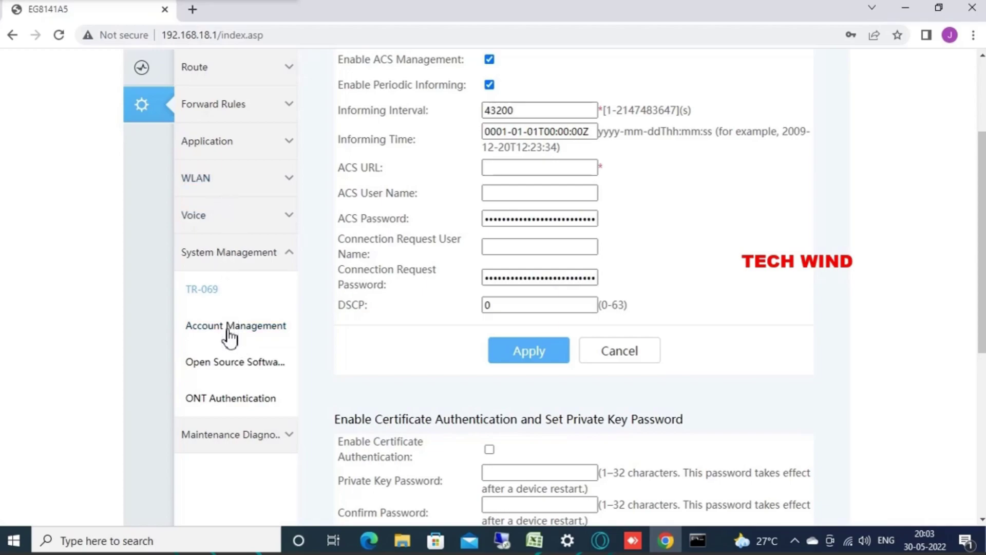
click(233, 434)
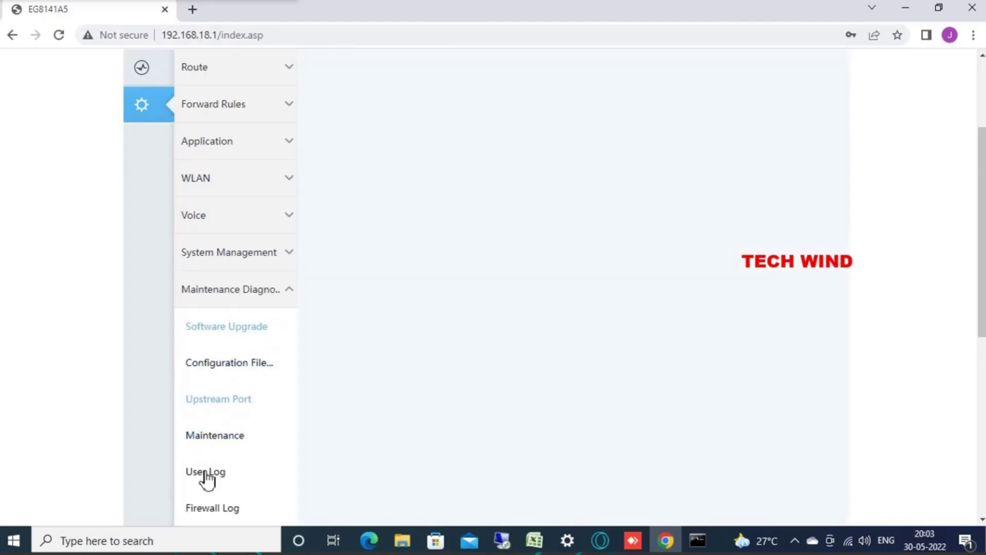
scroll(222, 464, down, 5)
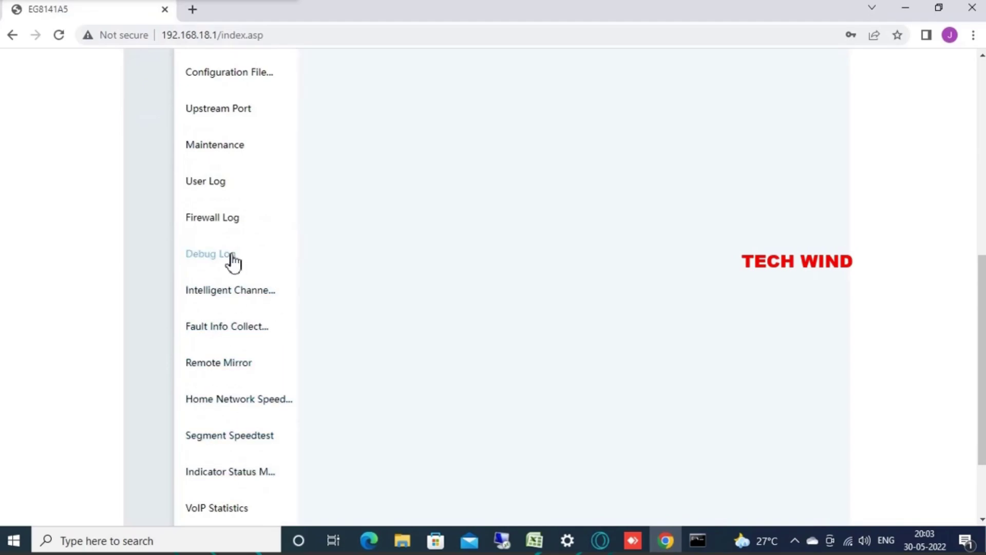
scroll(232, 262, down, 1)
scroll(233, 262, down, 1)
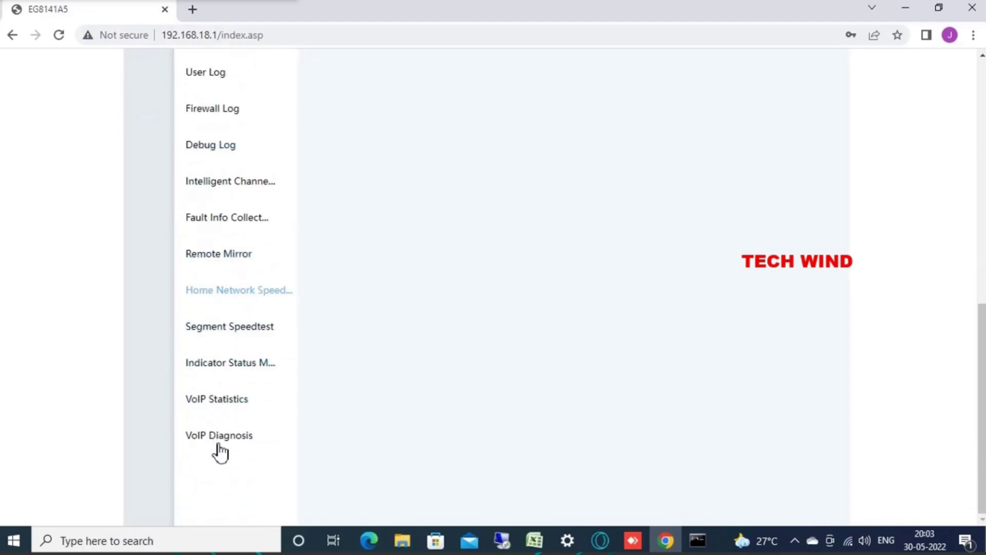
scroll(230, 277, up, 4)
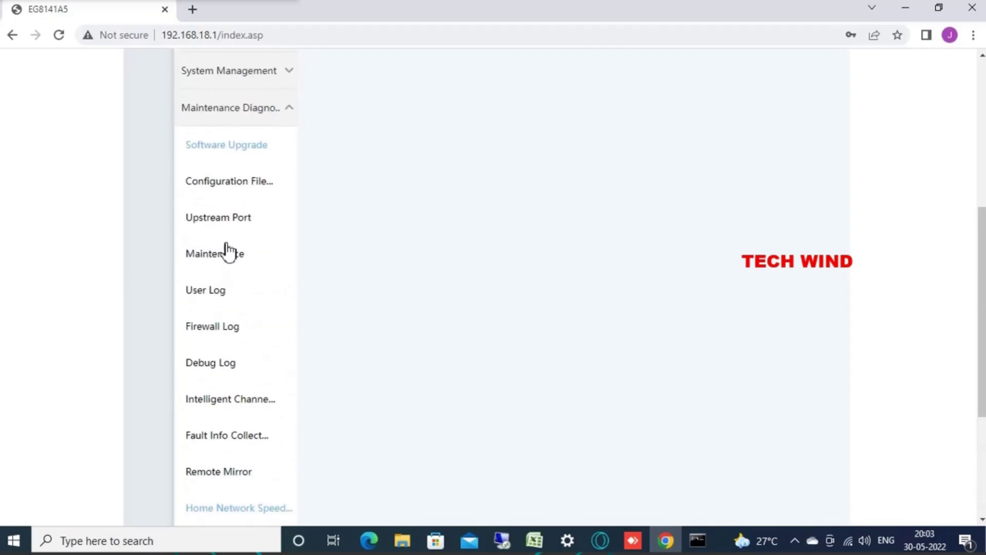
scroll(242, 167, up, 1)
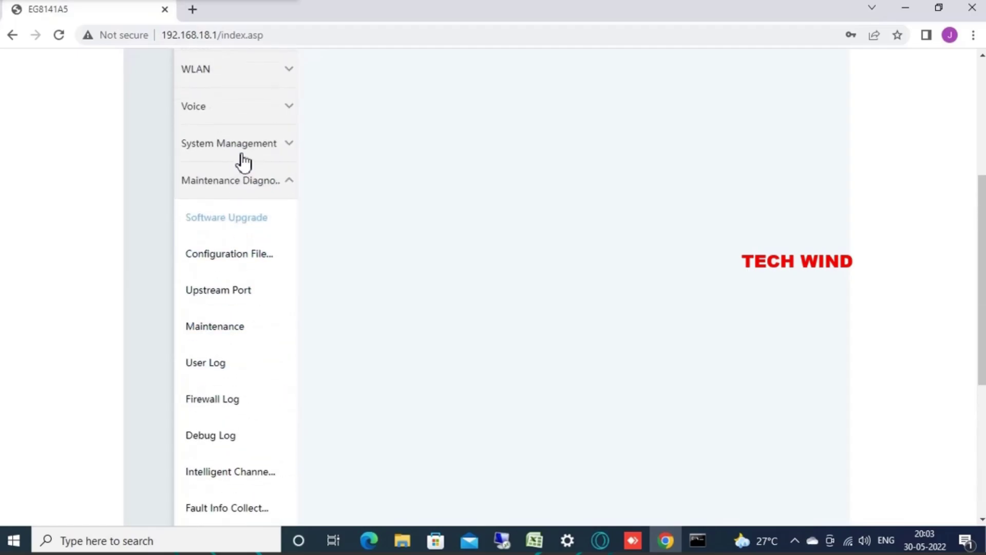
Step: Open the Maintenance diagnostics page showing the empty Ping Test form
click(252, 149)
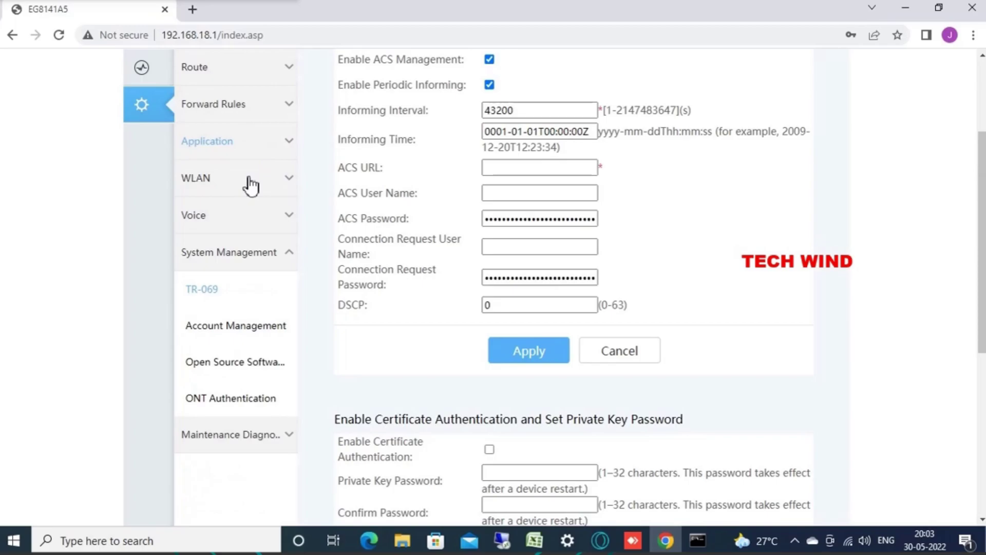
click(246, 331)
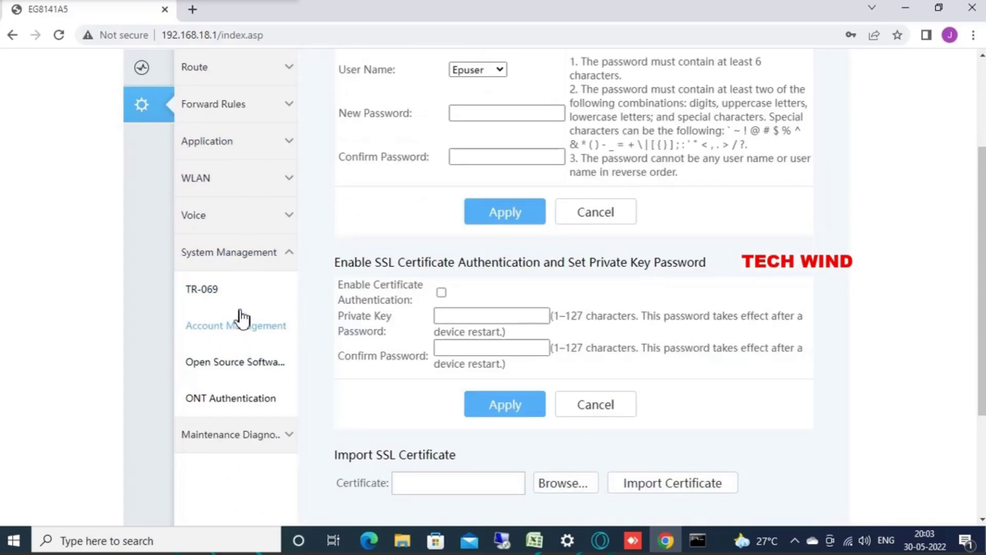
scroll(341, 303, down, 3)
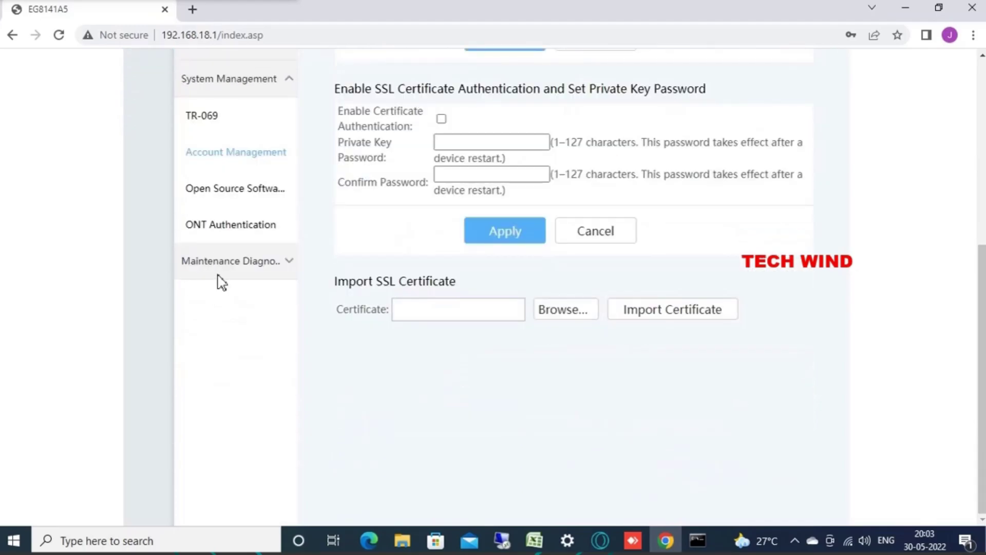
click(219, 277)
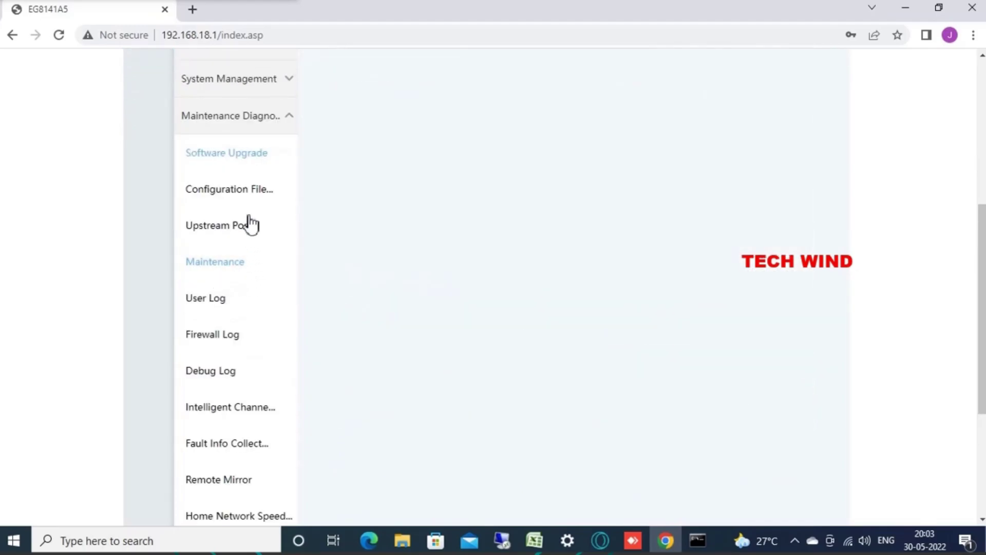
click(233, 262)
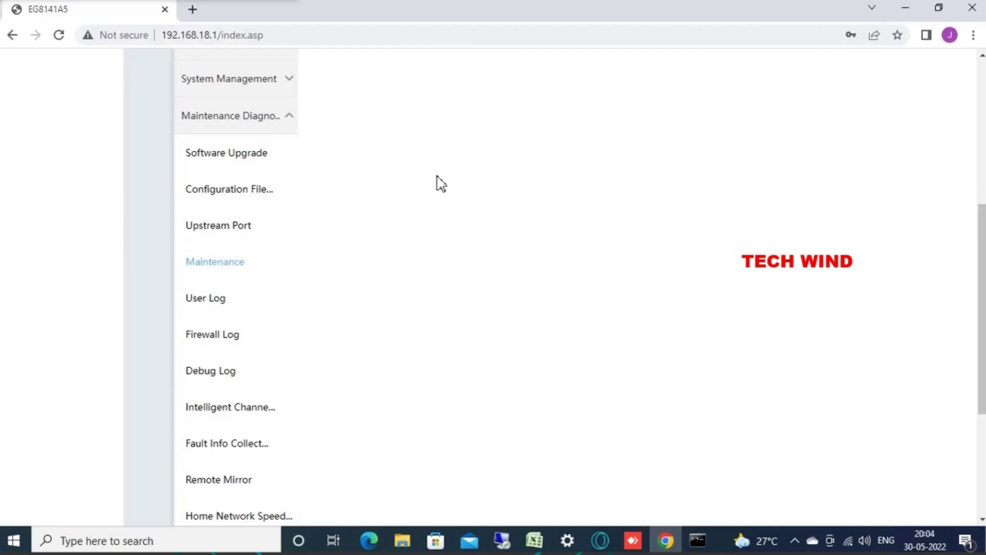
scroll(441, 181, up, 5)
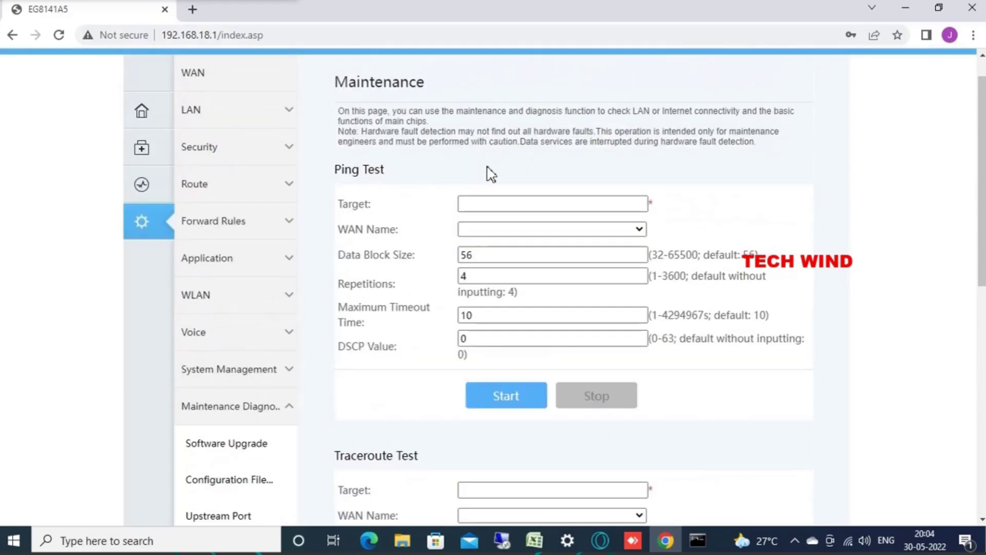
Step: Run a router Ping Test to tn.ftth.ims.bsnl.in over 2_VOIP_INTERNET_R_VID_1849
click(492, 206)
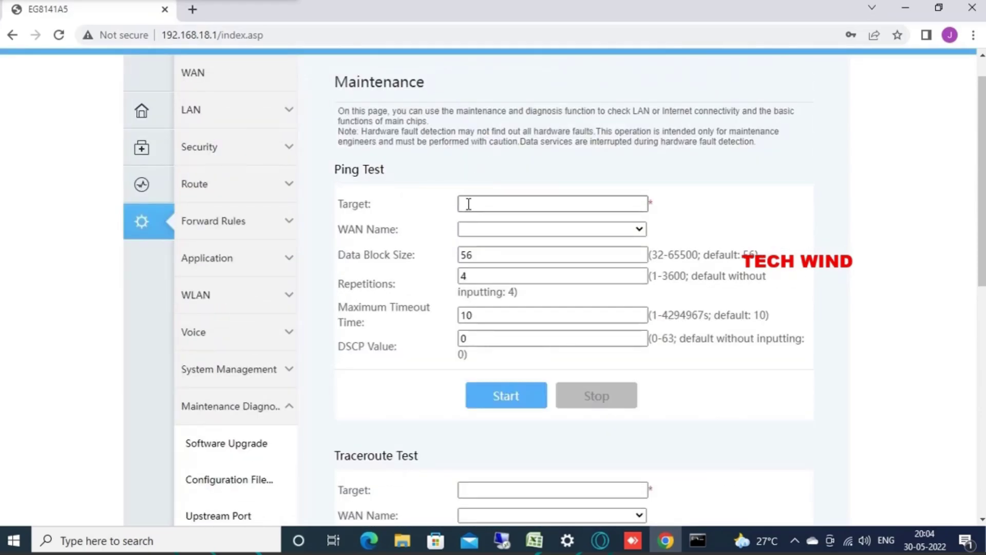
click(468, 204)
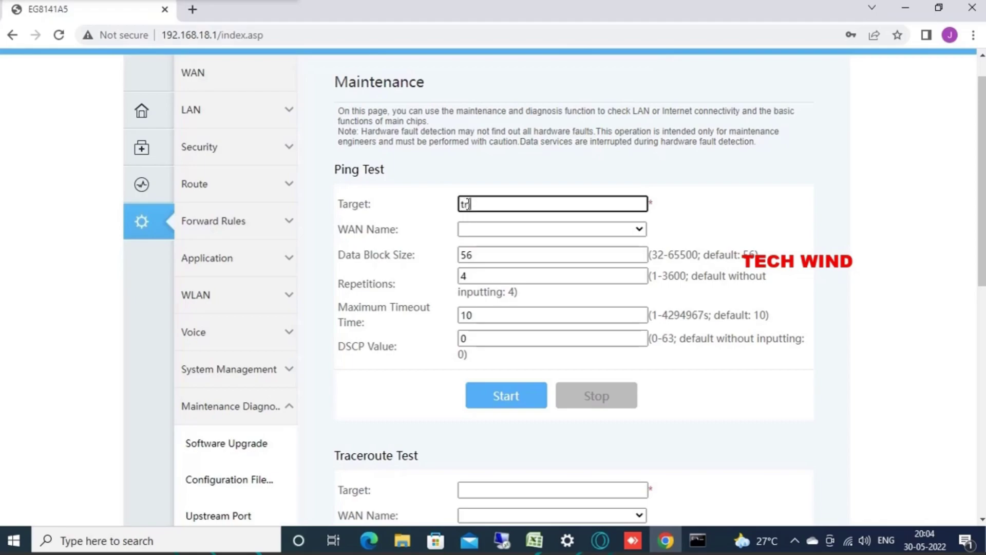
text(tr.ftth.ims.bsnl.in)
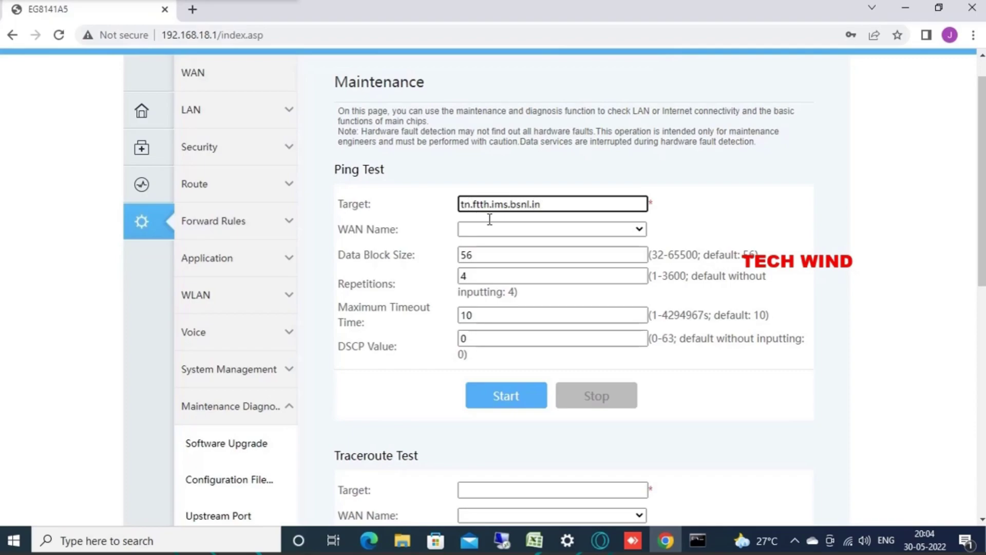
click(501, 230)
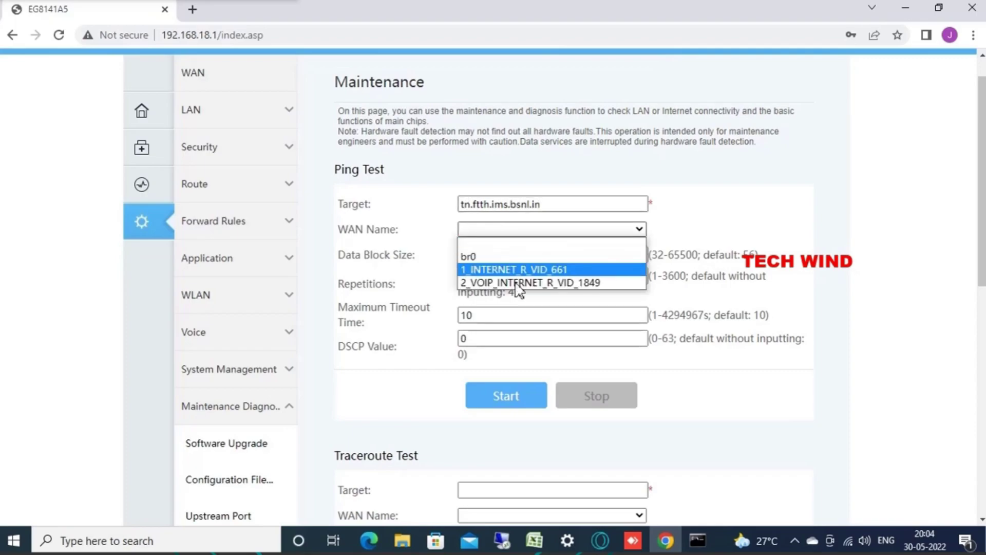
click(515, 283)
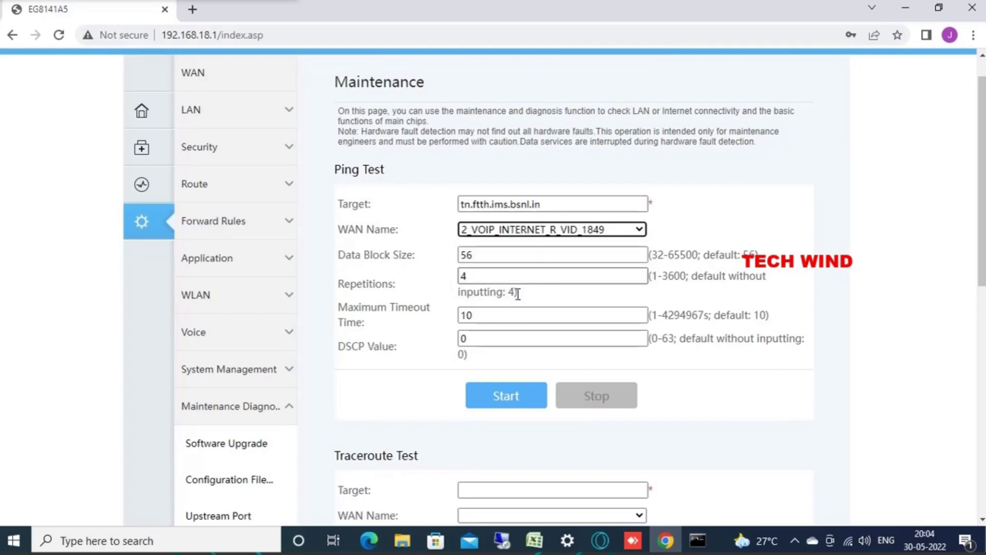
click(492, 390)
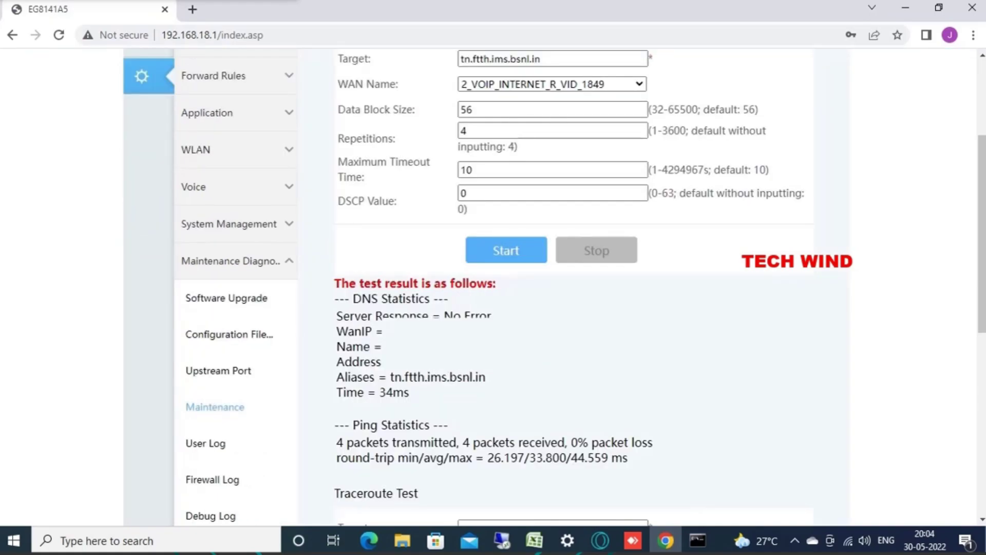
Step: Copy the resolved address 10.191.60.49 and ping it from Command Prompt
right_click(404, 365)
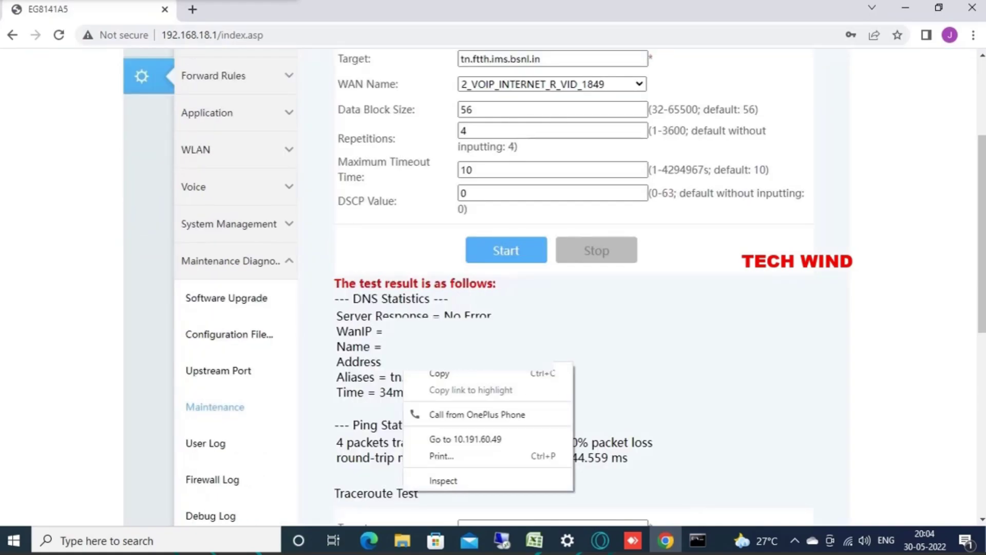
click(427, 372)
scroll(431, 382, down, 6)
mouse_move(698, 540)
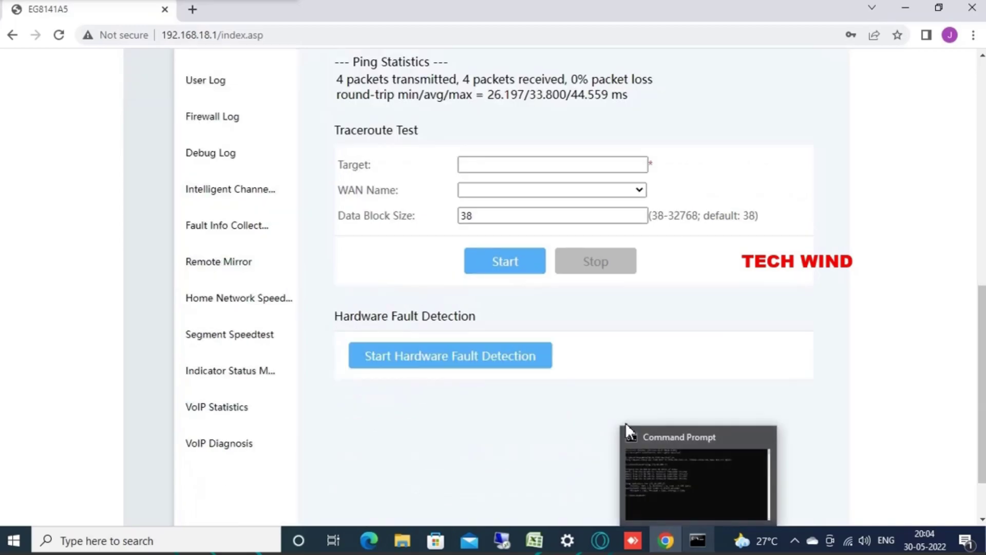
click(625, 422)
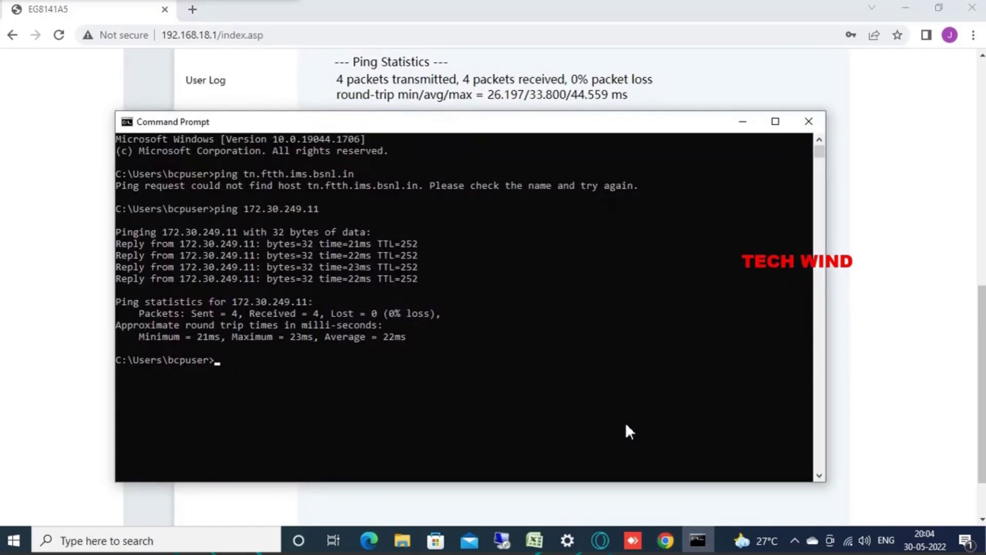
text(ping 10.191.60.49)
key(Return)
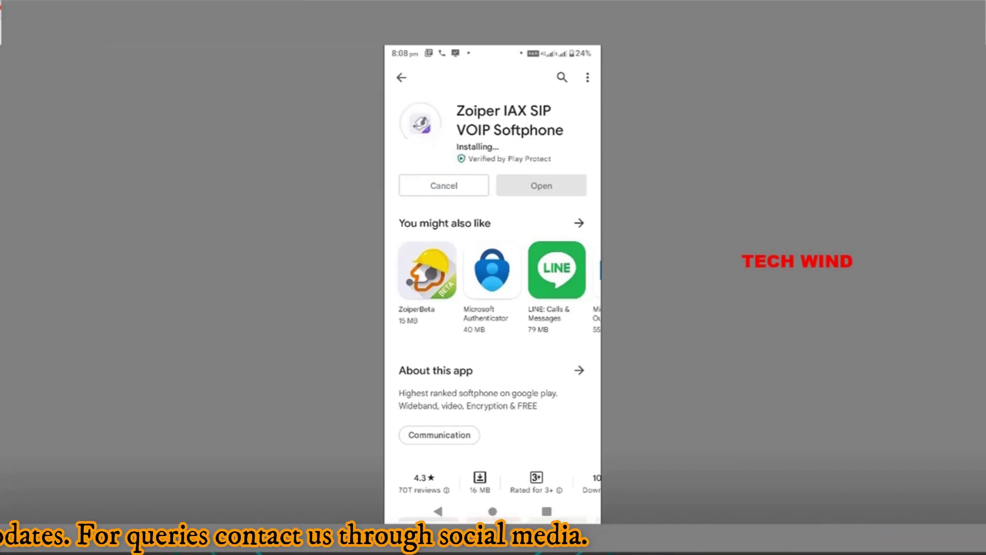
Step: Launch Zoiper from the Play Store and skip the COMBO Pack offer for the free version
click(541, 185)
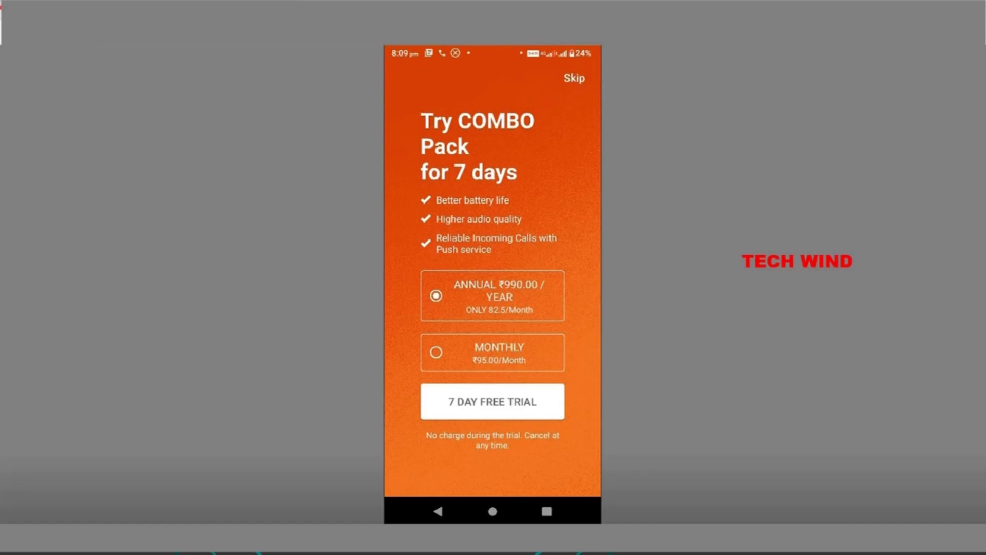
click(574, 78)
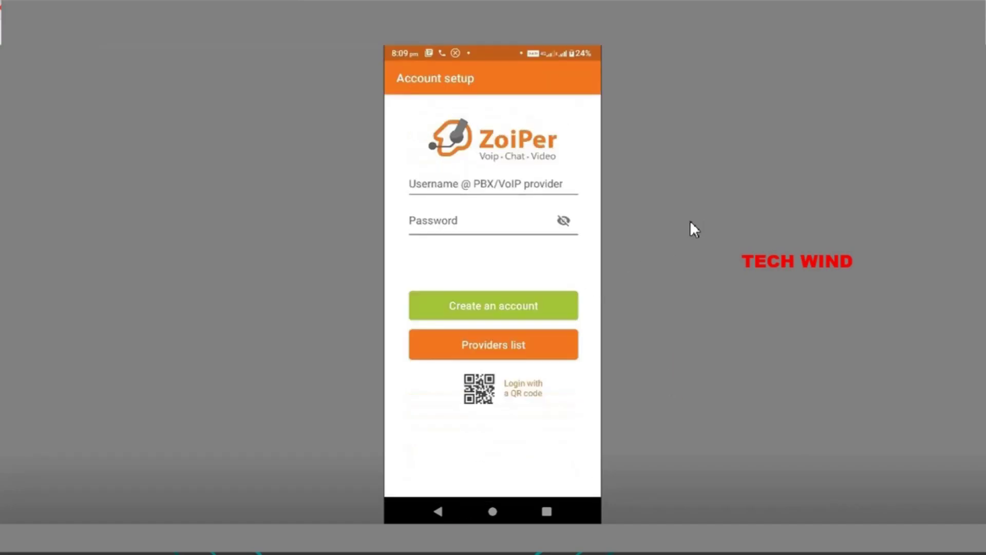
Step: Enter the SIP number as username and the account password, verify it visibly, then continue
click(493, 190)
click(485, 184)
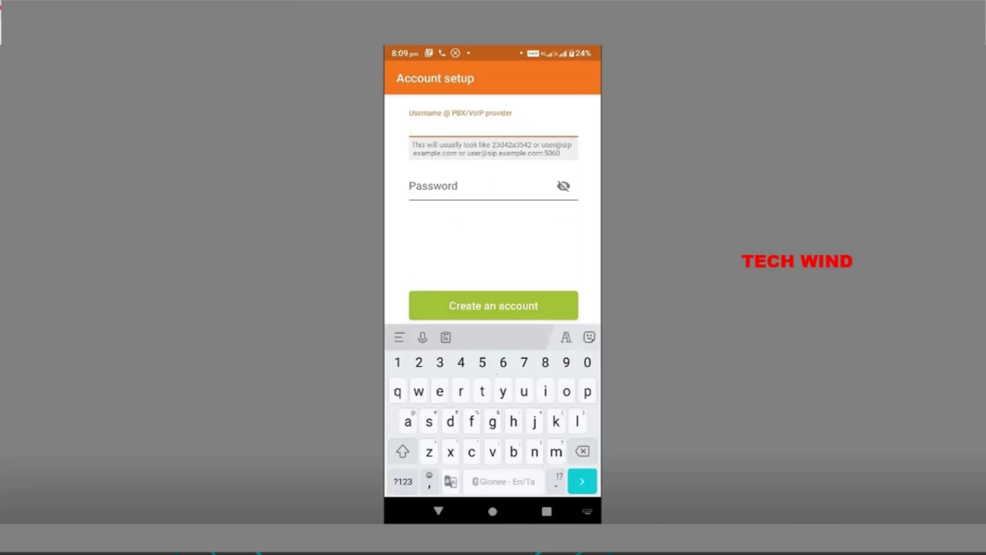
click(403, 482)
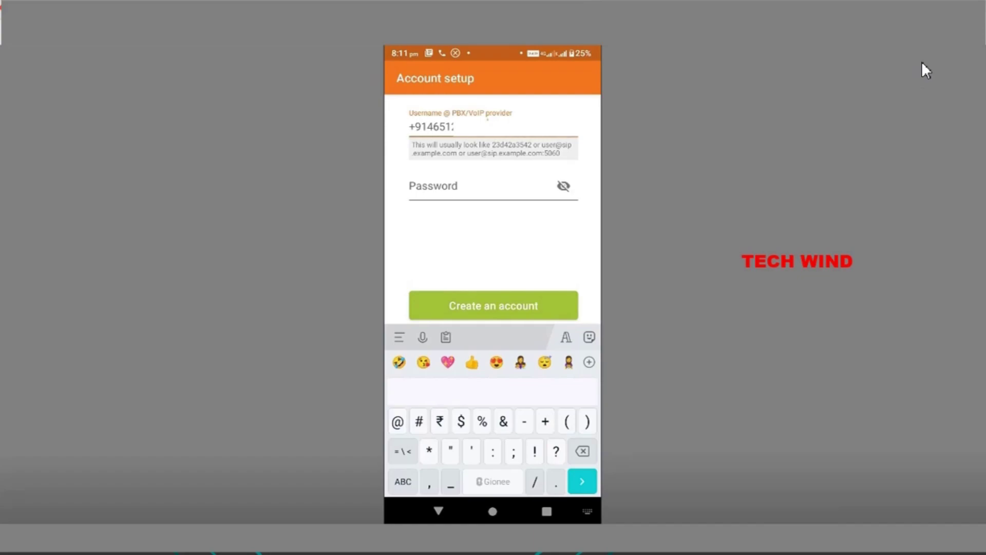
key(Tab)
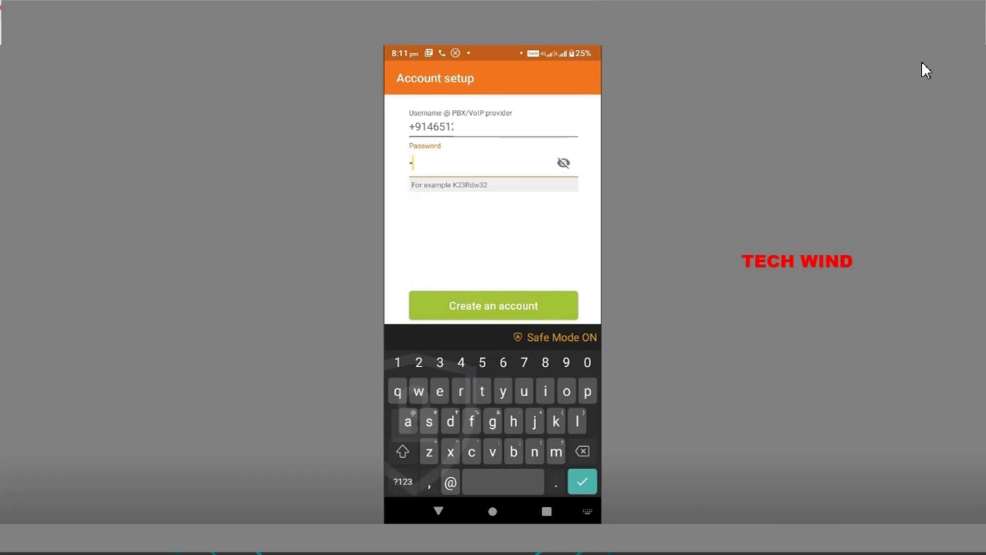
text(teh)
click(564, 163)
click(402, 481)
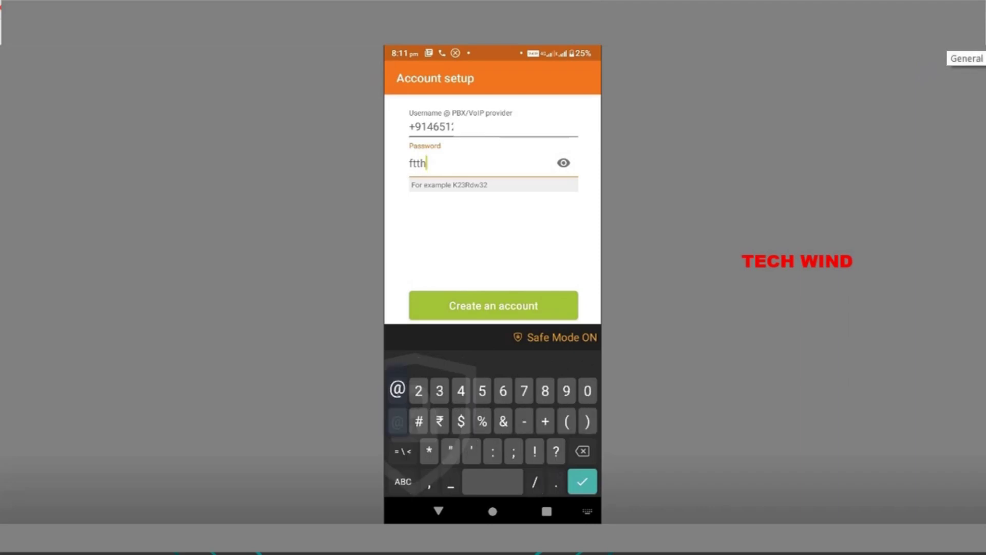
text(@)
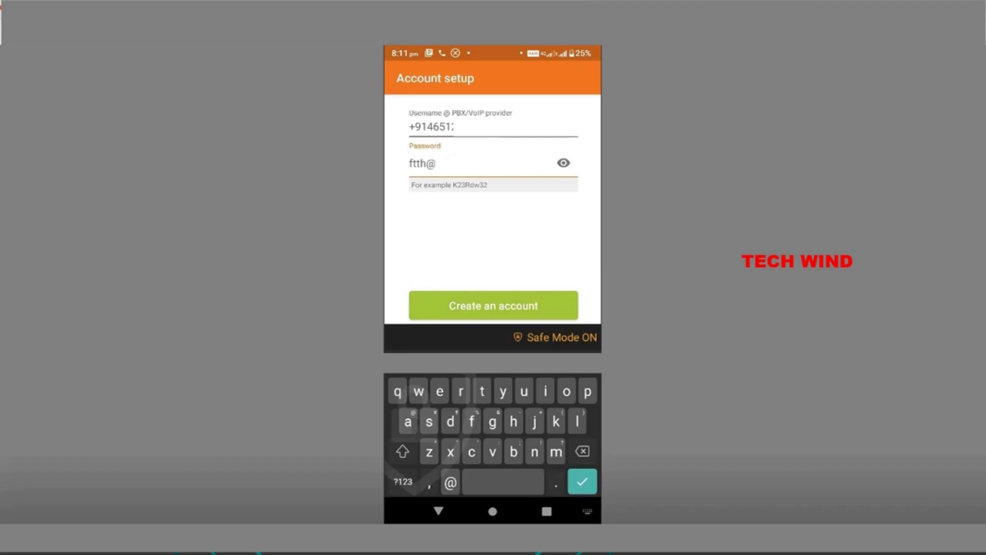
key(Return)
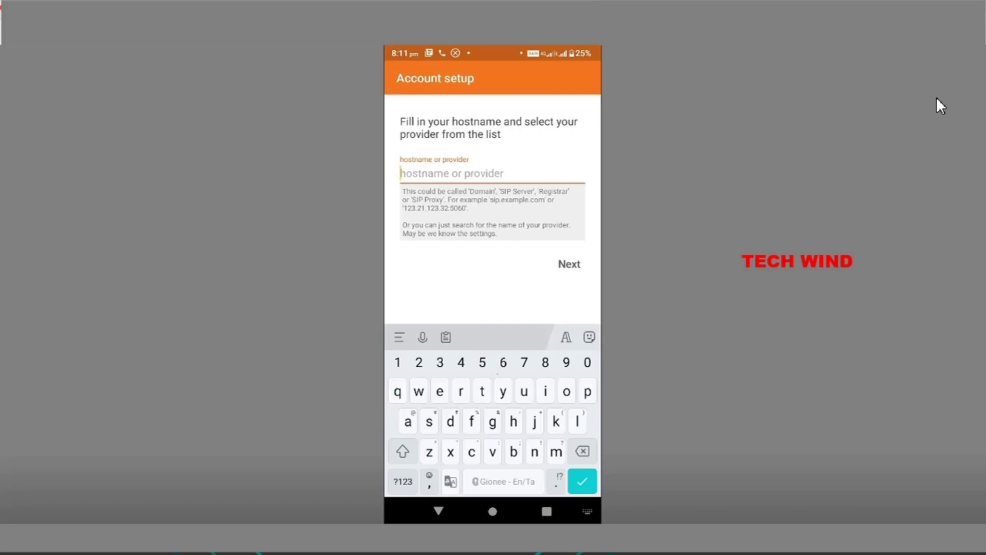
Step: Enter hostname tn.ftth.ims.bsnl.in and keep it despite the connectivity warning
click(588, 132)
text(s)
key(BackSpace)
text(tn.)
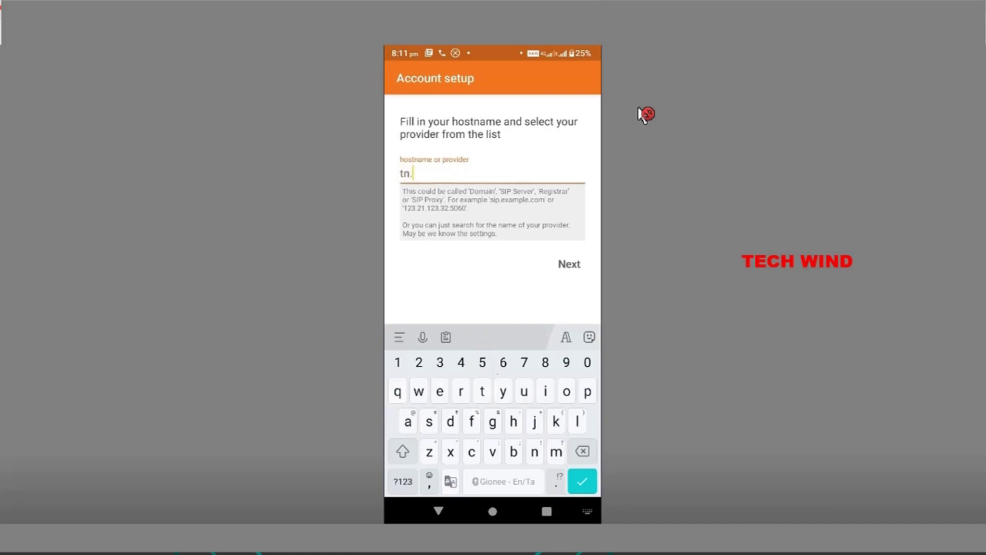
text(ftth.ims.bsnl.in)
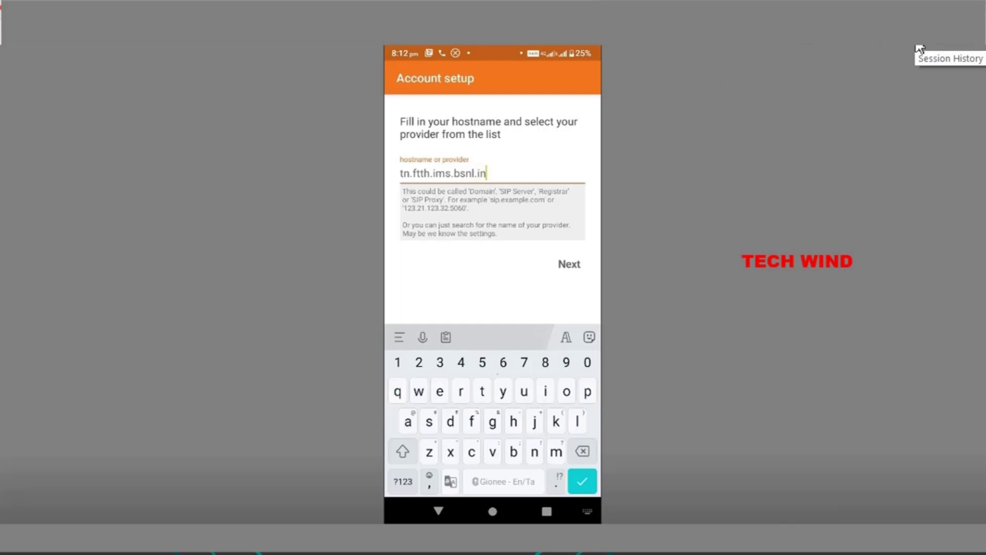
key(Return)
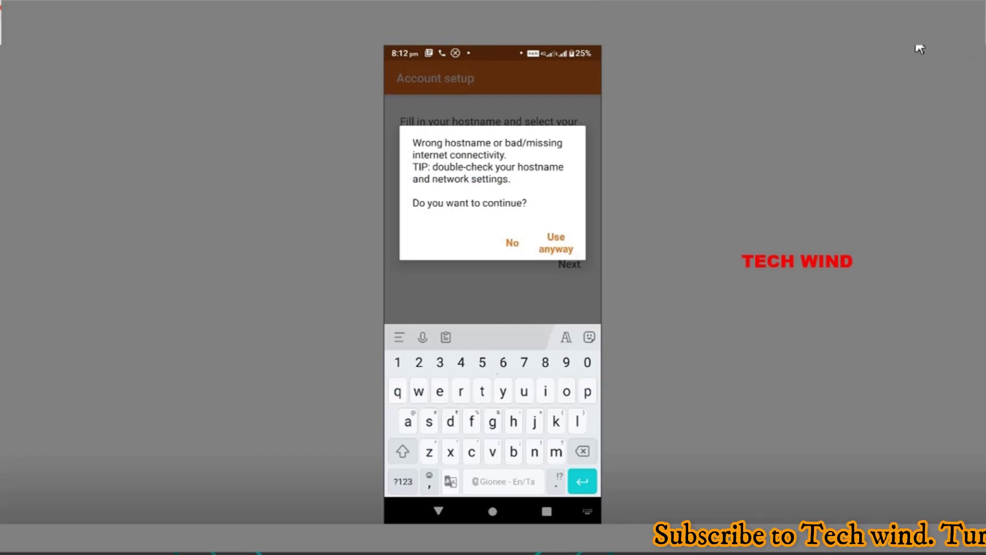
click(555, 243)
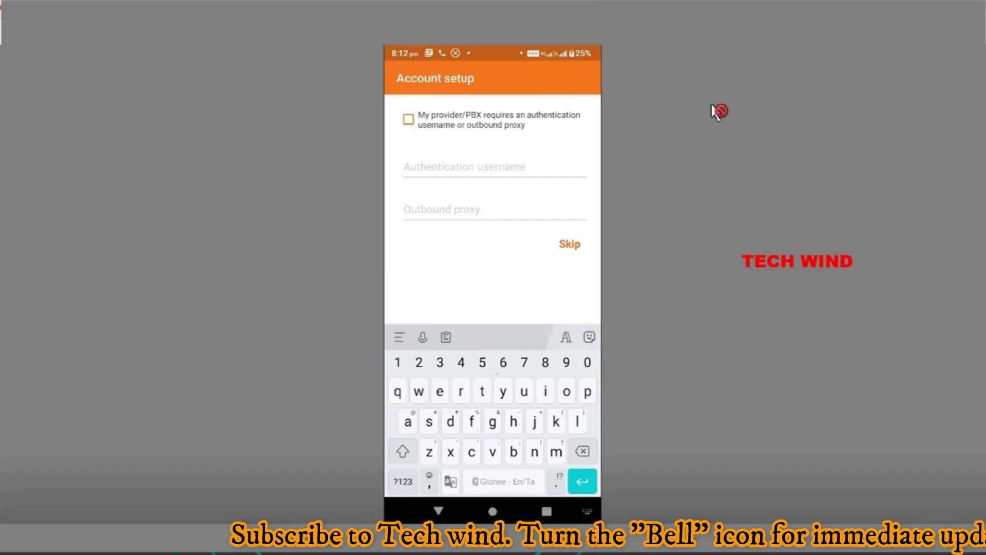
Step: Indicate an authentication username is required and paste it into the field
click(408, 119)
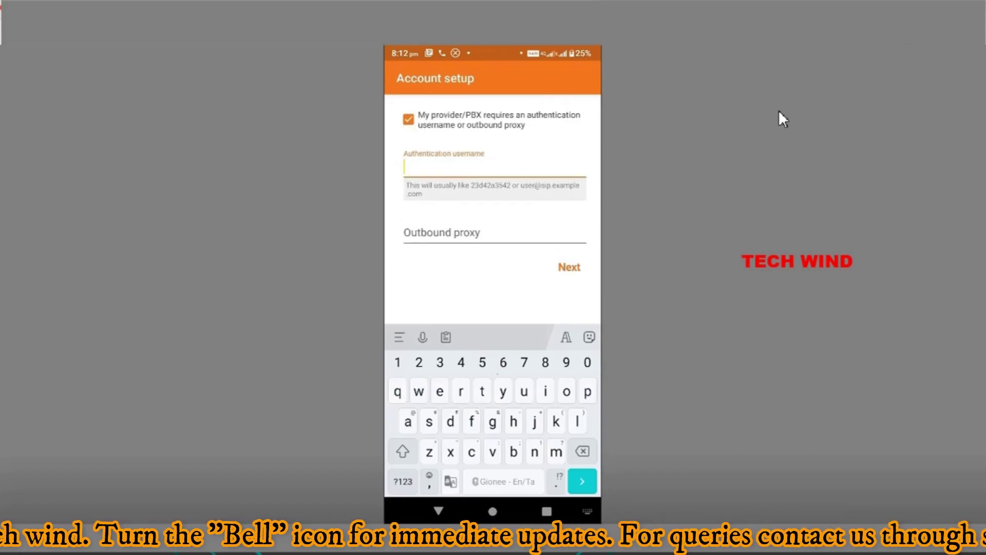
click(403, 481)
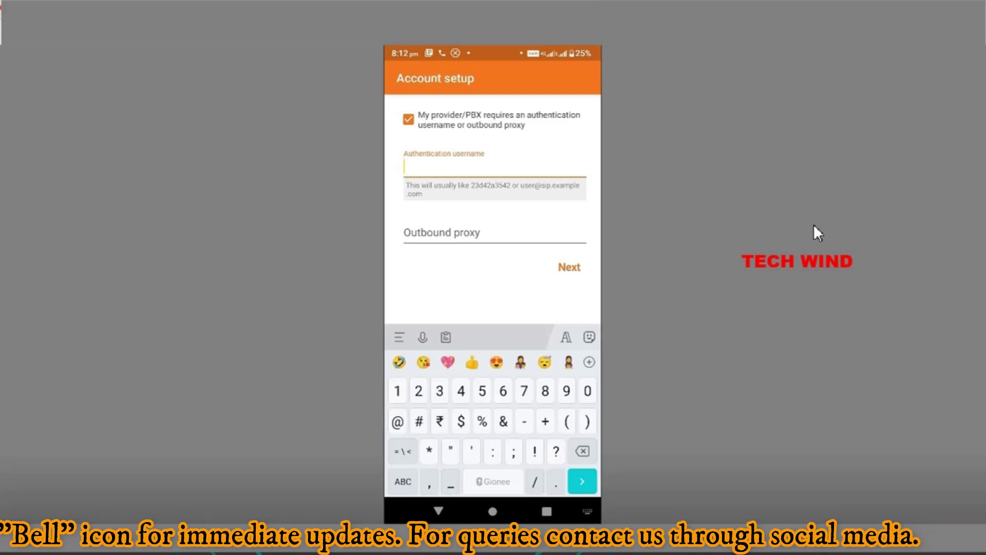
key(ctrl+v)
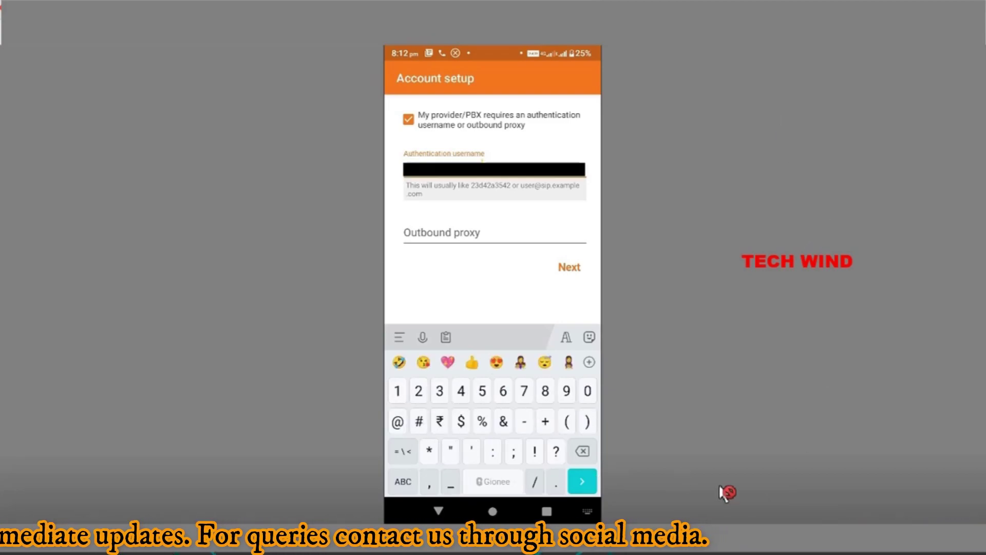
key(Tab)
Step: Set the outbound proxy to 10.191.60.49:5060
text(10)
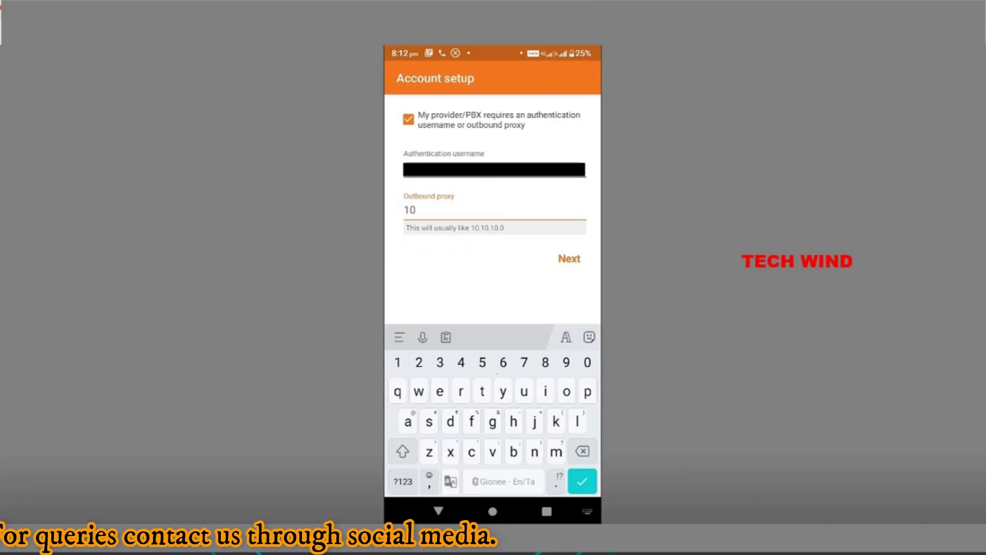
text(.)
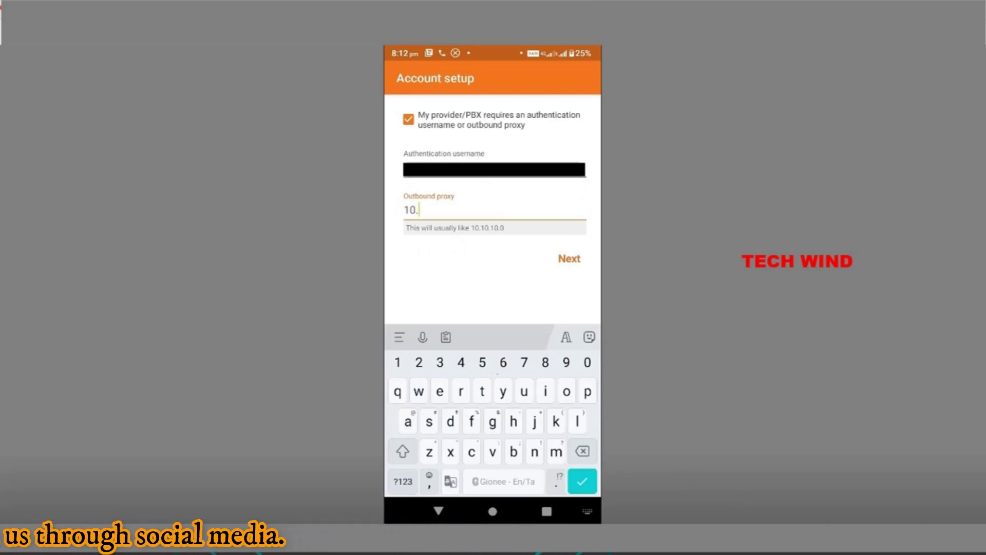
text(191)
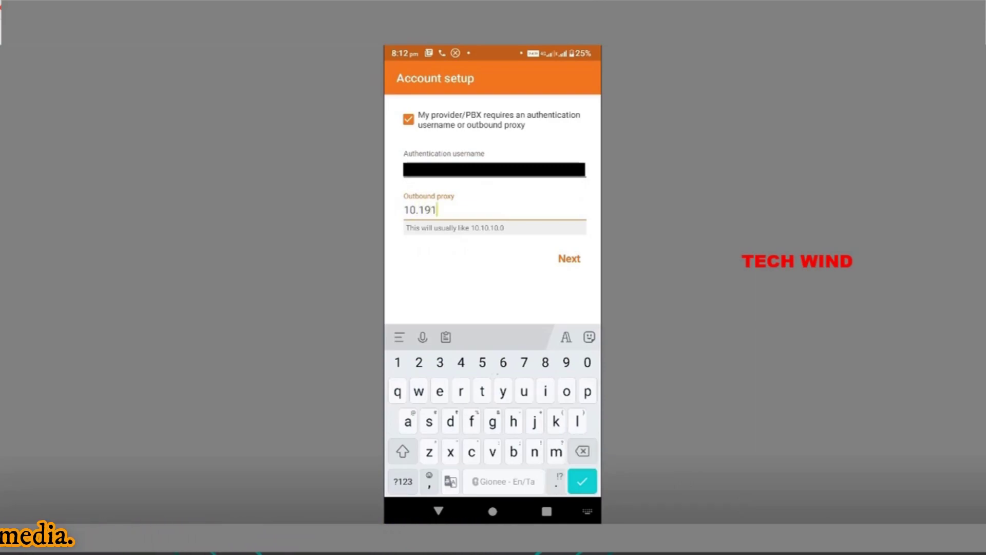
text(.)
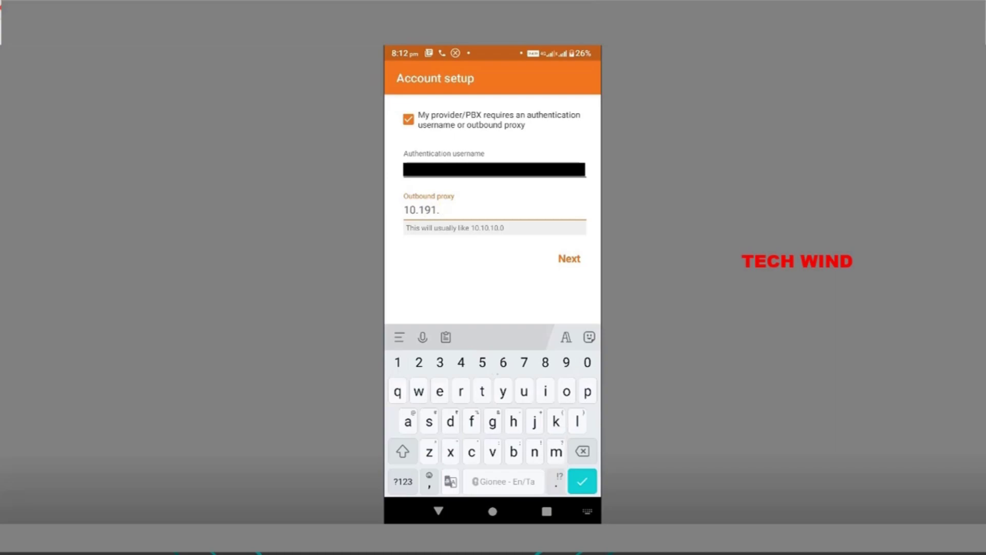
text(60.49)
click(403, 451)
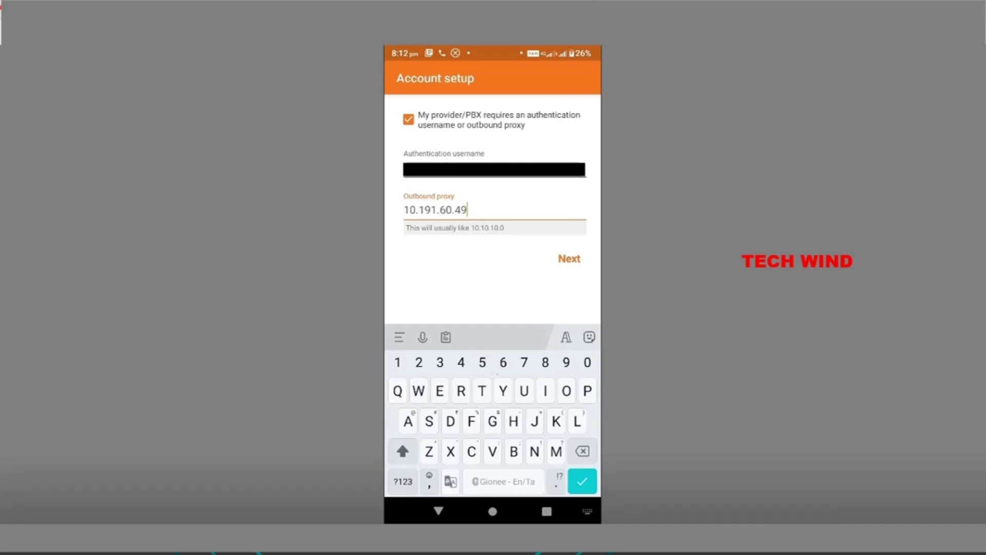
click(403, 451)
click(403, 482)
text(:)
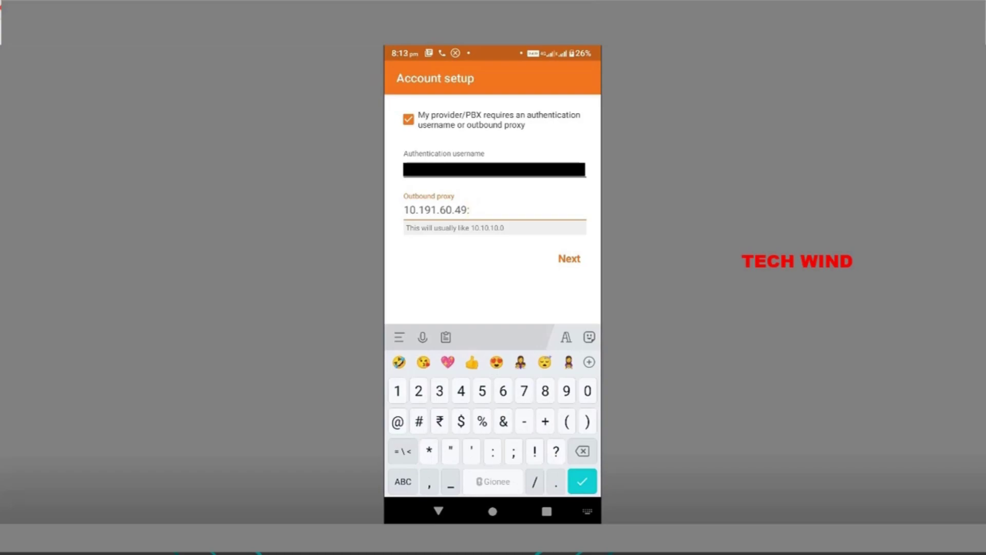
click(402, 481)
text(50)
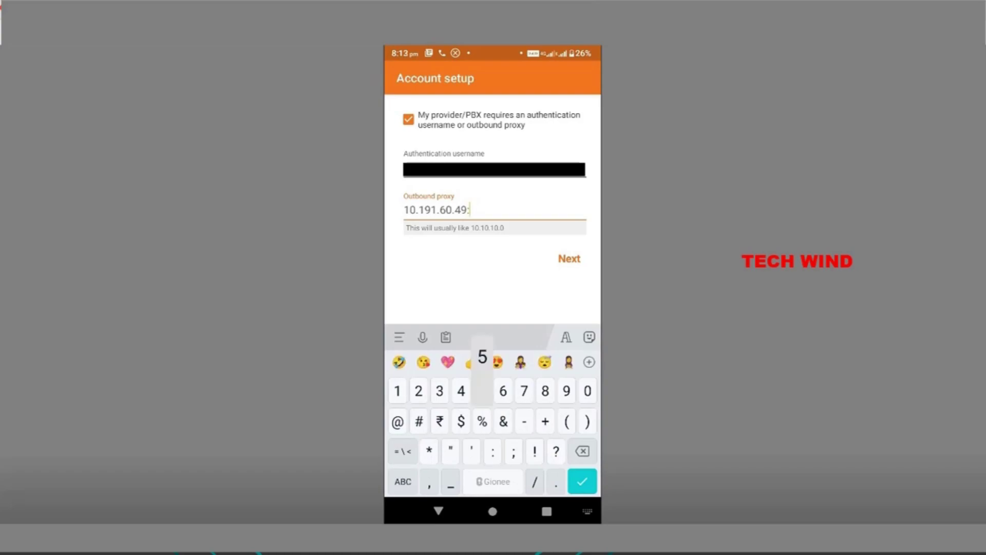
text(60)
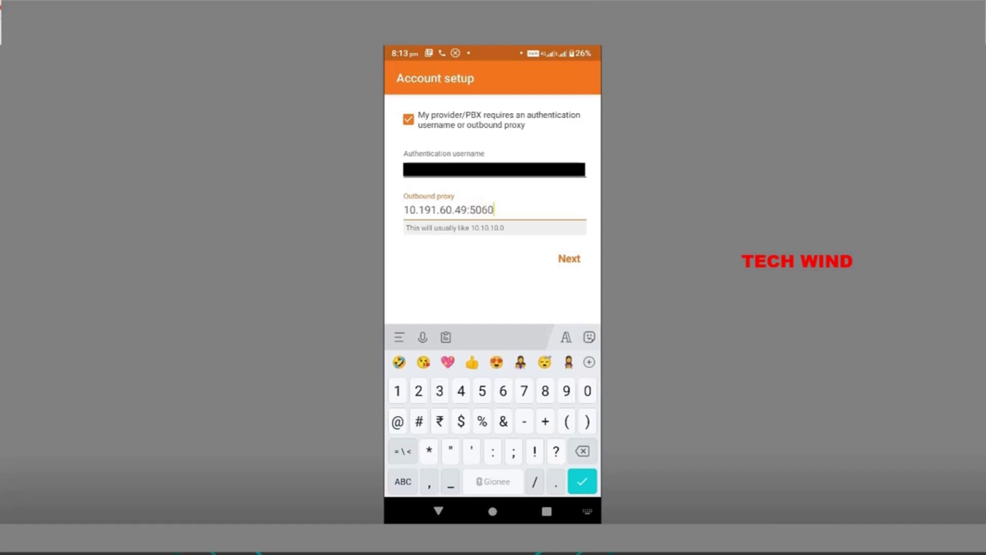
Step: Submit the account for configuration testing and leave the all-Not-found results screen
key(Return)
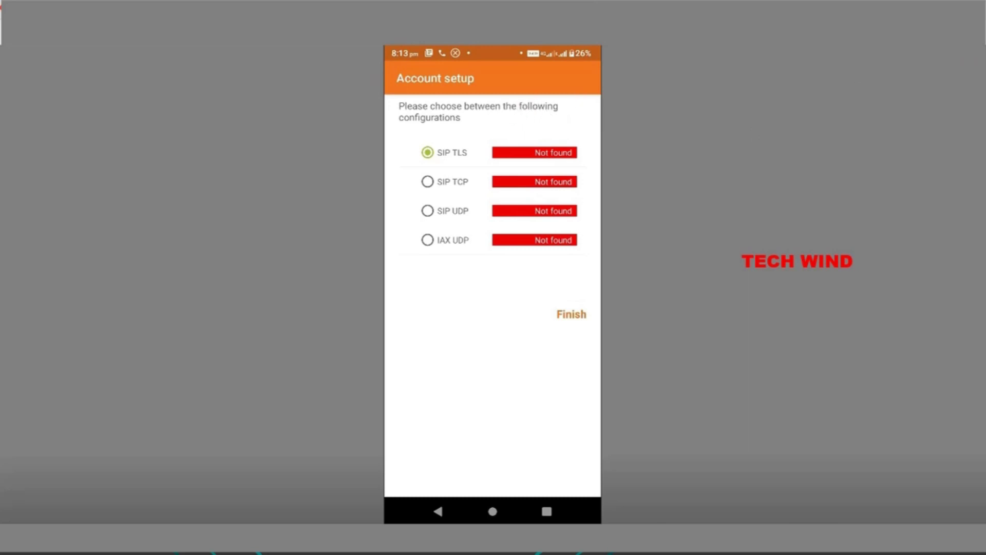
click(436, 512)
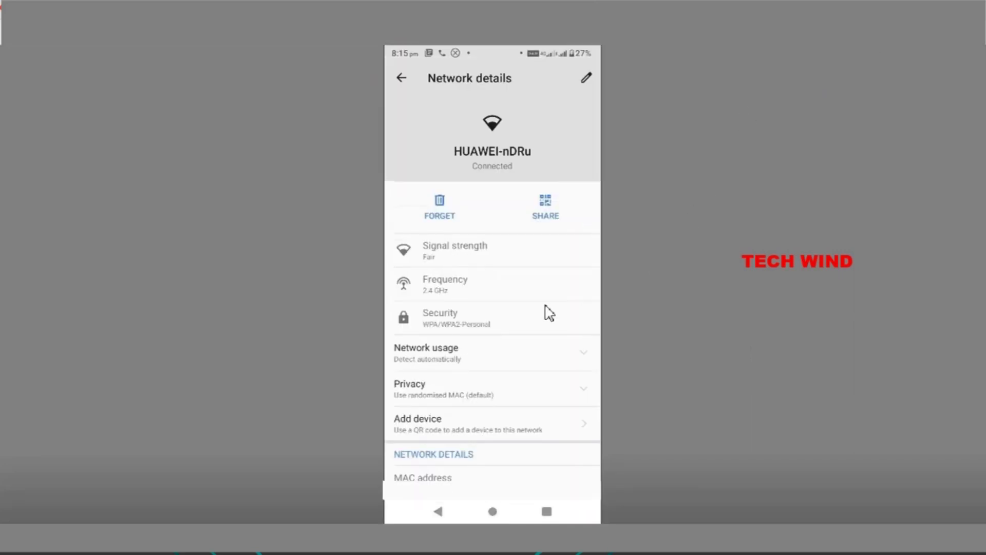
Step: Open the HUAWEI-nDRu network's details and switch its IP settings to Static
click(504, 318)
scroll(527, 327, down, 5)
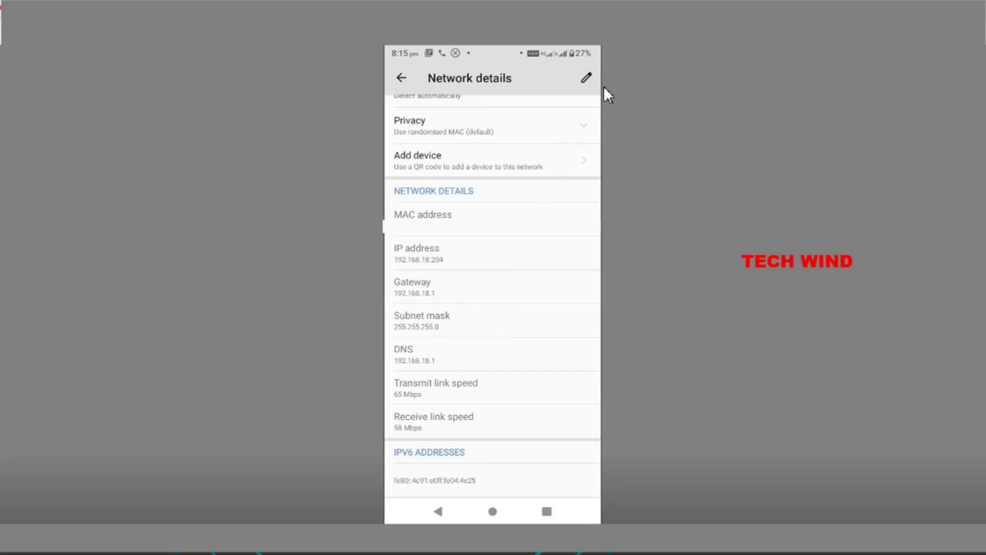
click(589, 82)
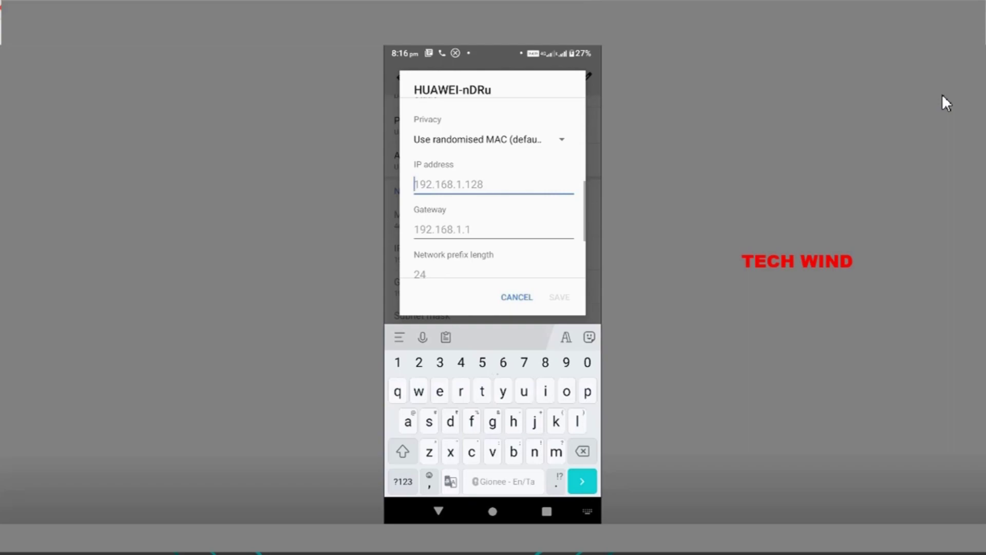
Step: Give HUAWEI-nDRu static IP 192.168.18.50, DNS 1 172.30.249.11 and DNS 2 8.8.8.8
text(192.168.)
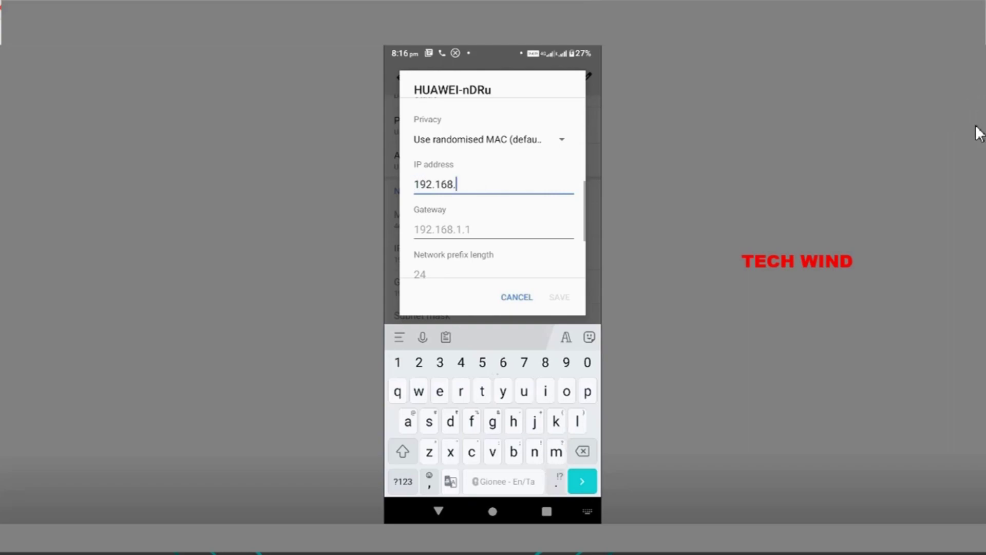
text(18.50)
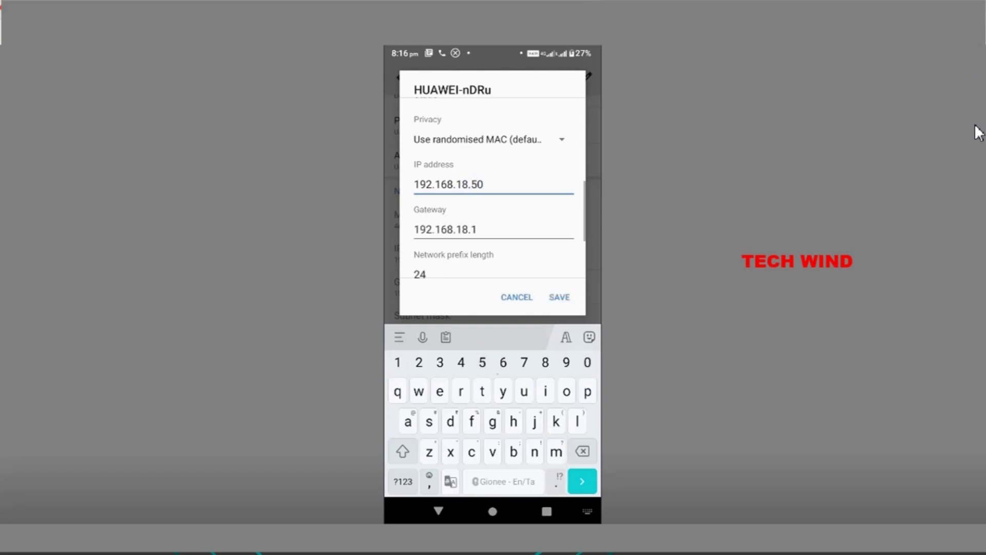
scroll(493, 190, down, 3)
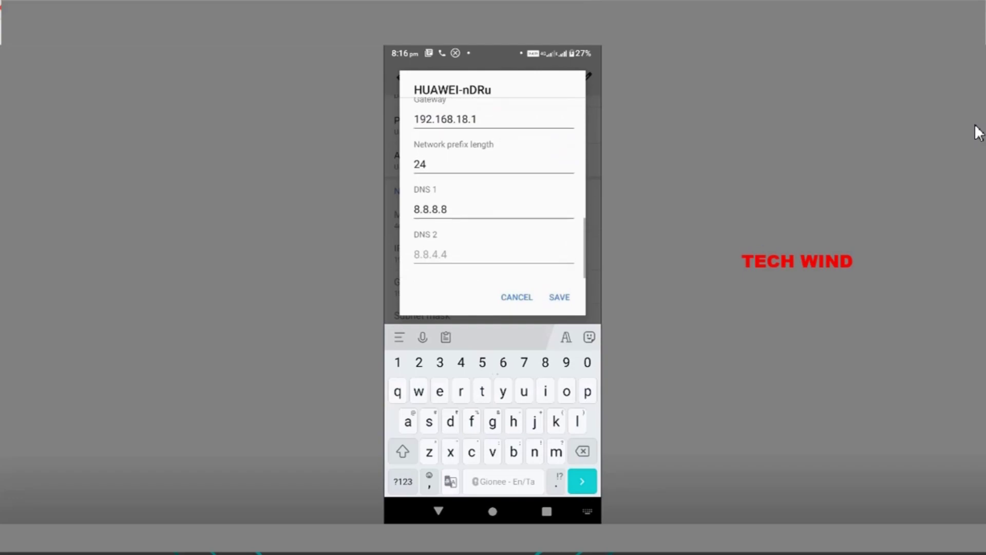
click(447, 209)
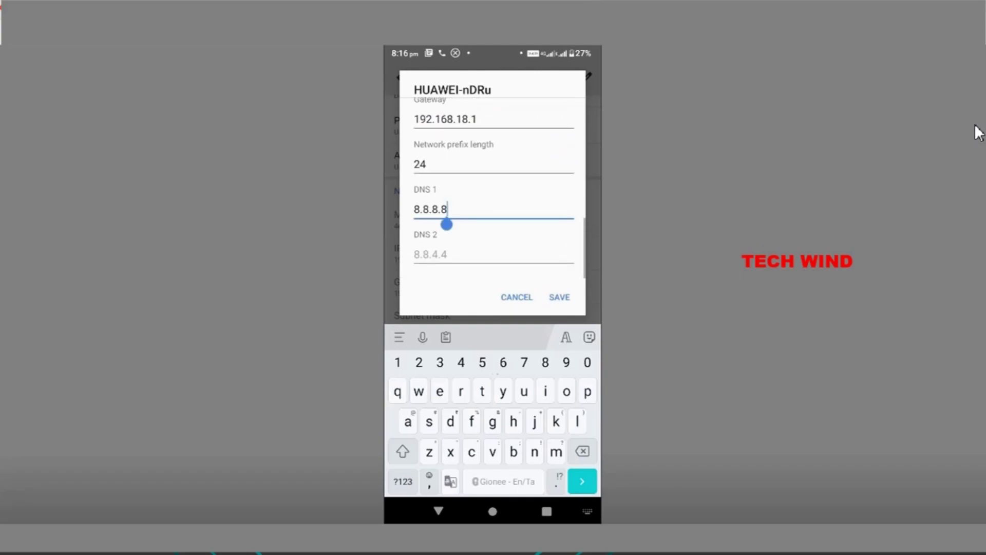
key(BackSpace)
key(BackSpace)
key(BackSpace)
key(BackSpace)
key(BackSpace)
key(BackSpace)
key(BackSpace)
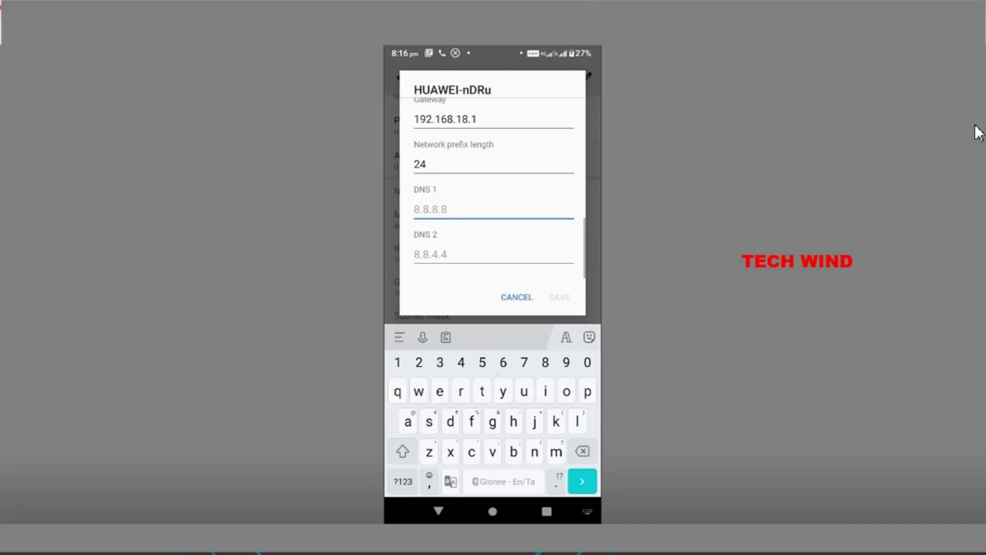
text(172.30)
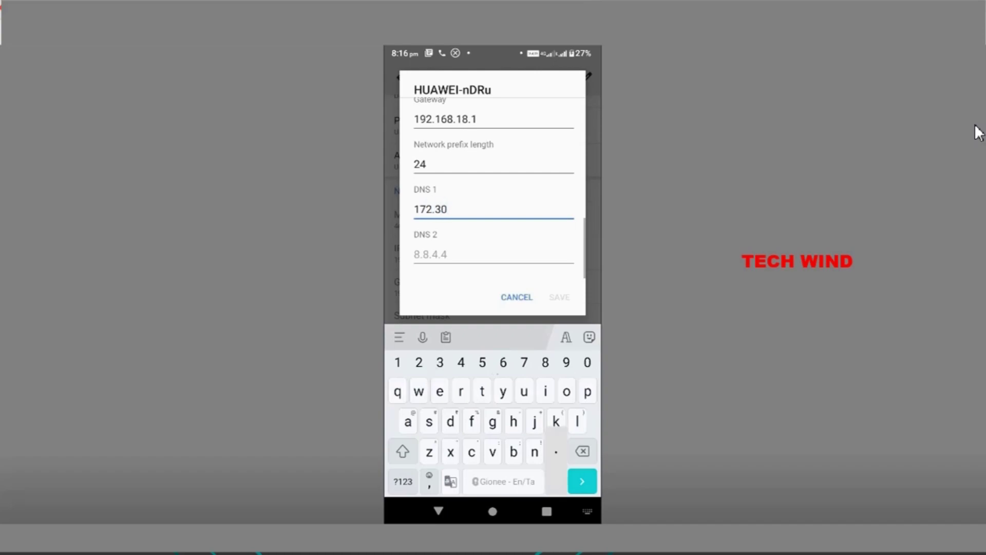
text(.2)
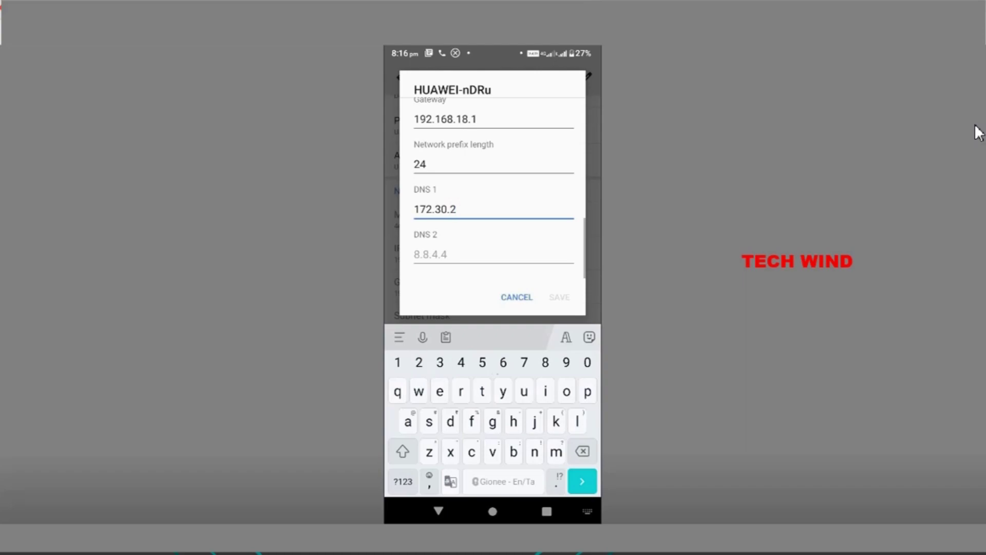
text(49.11)
key(Return)
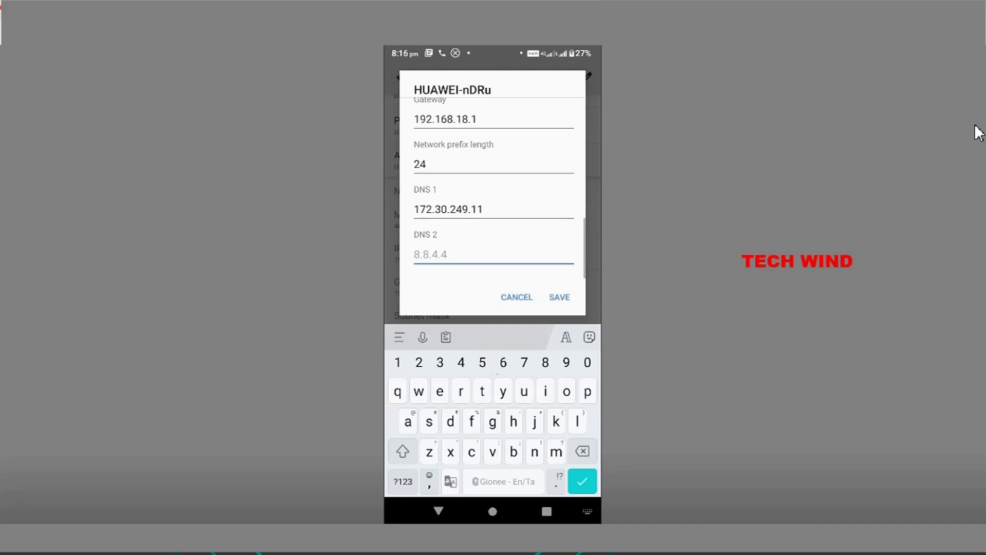
text(8.8.8.8)
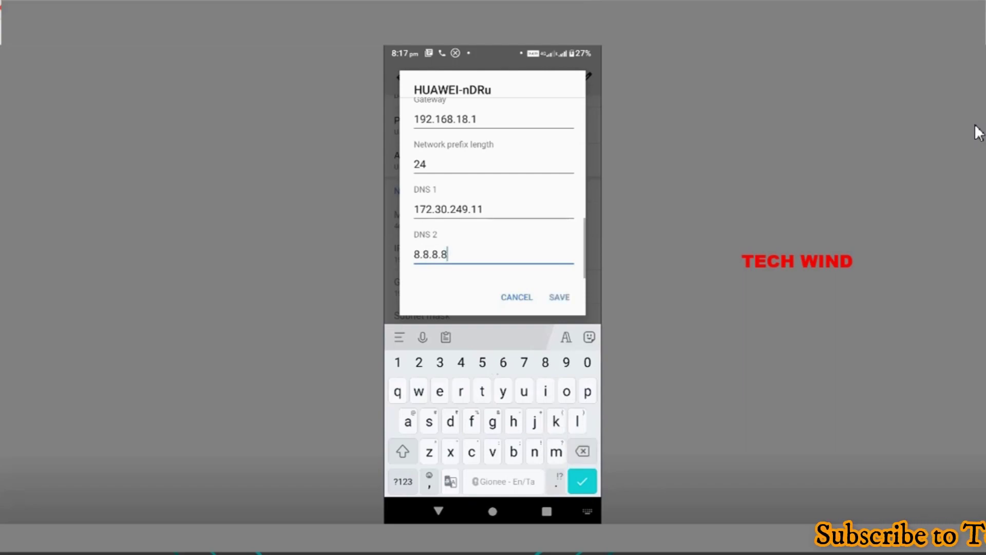